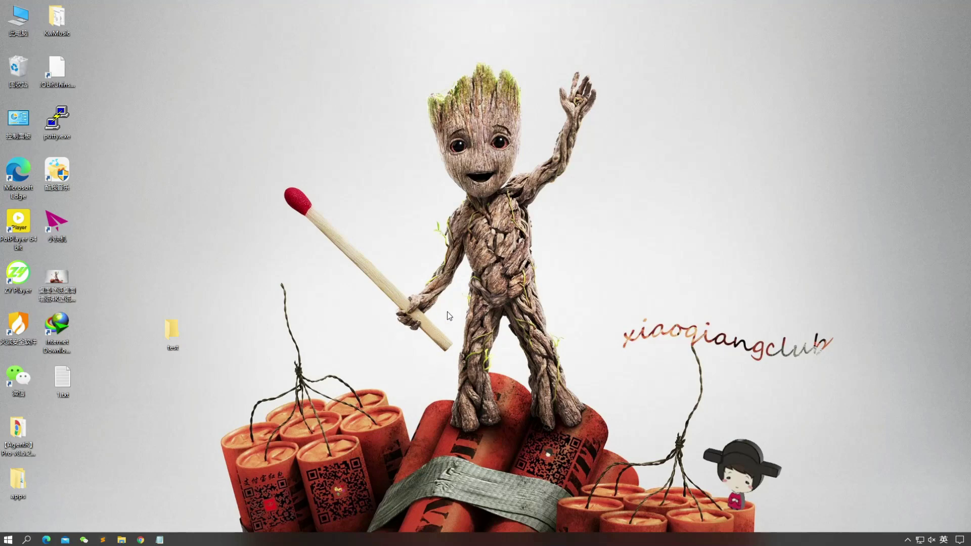
# - Bring up WeChat and open the message conversation with the XiaoqiangClub official account
pyautogui.moveTo(331, 214); pyautogui.dragTo(803, 395)
pyautogui.hotkey('ctrl', 'alt', 'w')
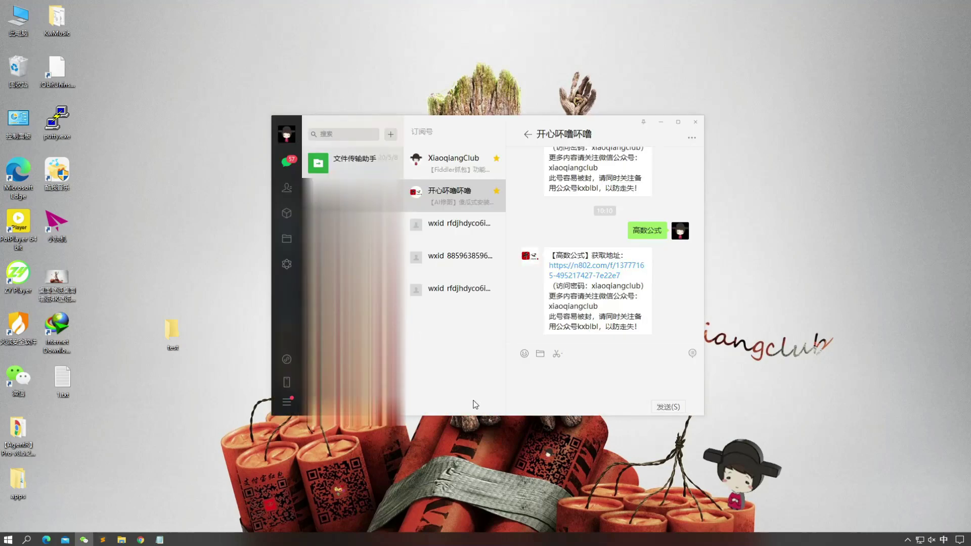
pyautogui.click(472, 173)
pyautogui.click(453, 203)
pyautogui.click(468, 172)
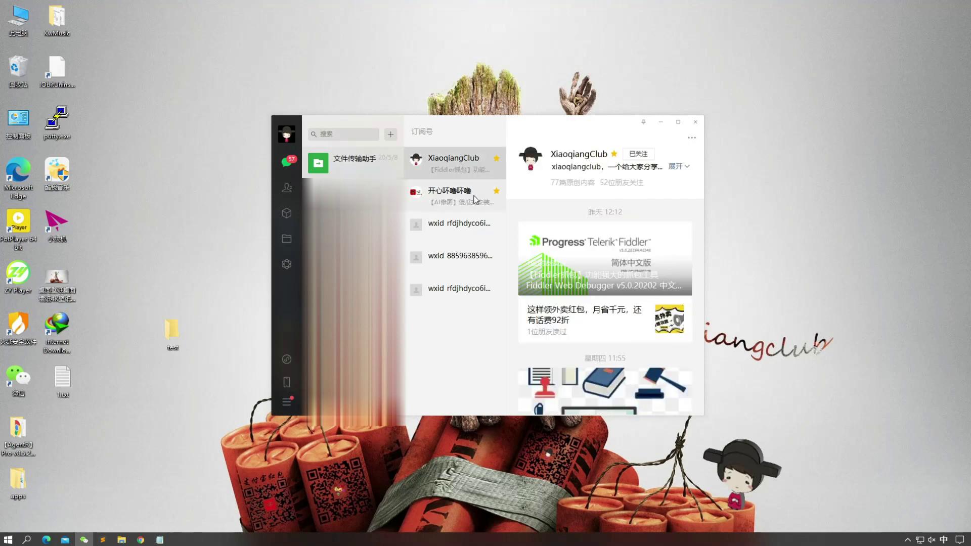
pyautogui.click(692, 138)
pyautogui.click(706, 157)
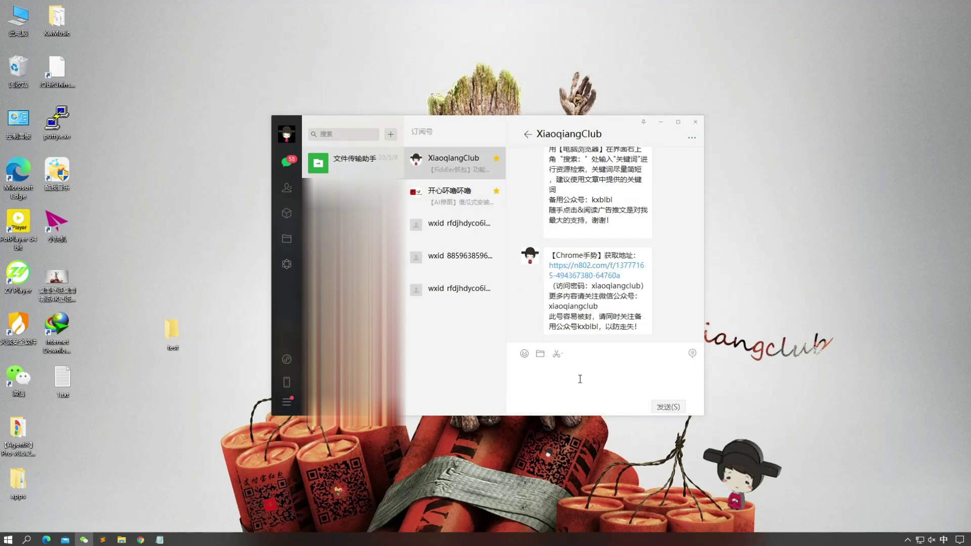
# - Send the keyword 客服助手 to the XiaoqiangClub account
pyautogui.write('kefu')
pyautogui.press('space')
pyautogui.write('zhushou')
pyautogui.press('space')
pyautogui.press('Return')
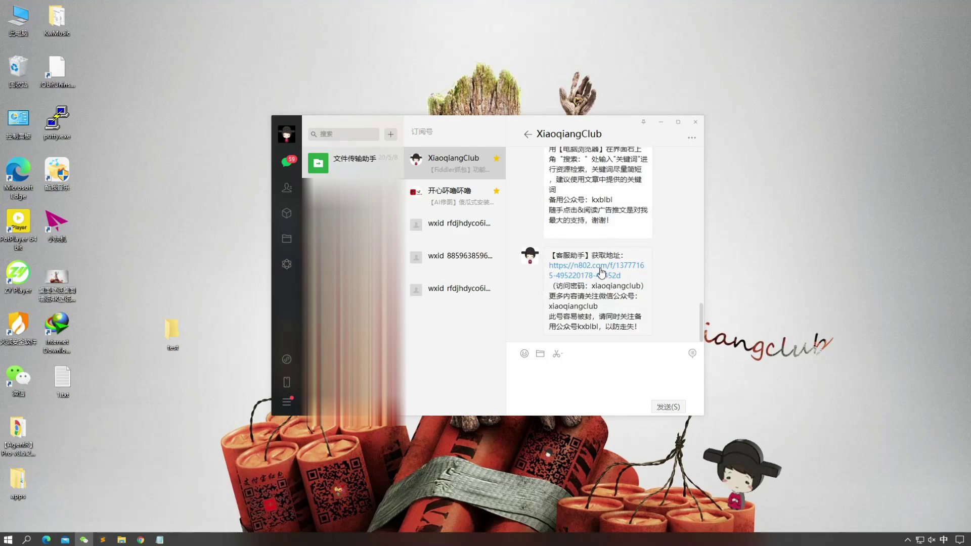
# - Open the 客服助手 download link in the default browser and unlock the file page with the access password
pyautogui.click(601, 273)
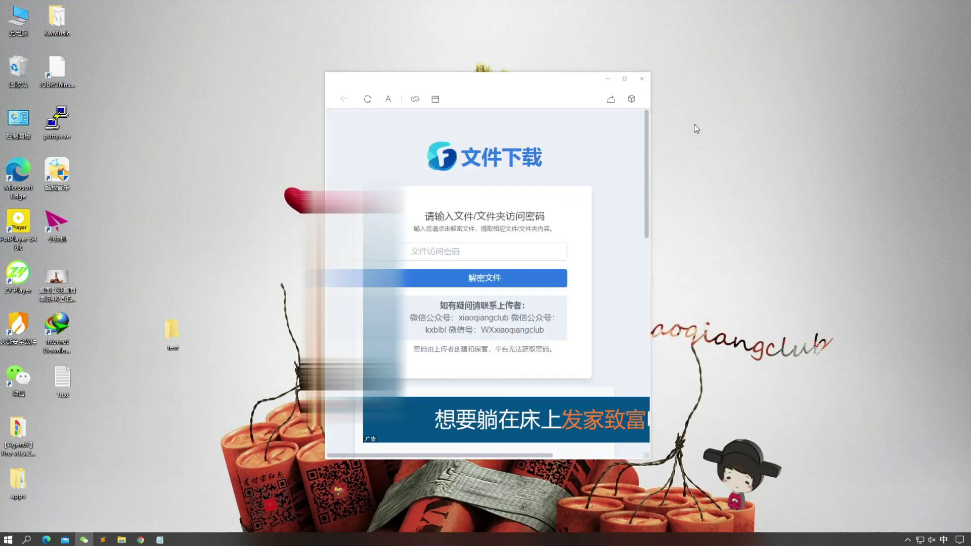
pyautogui.click(435, 100)
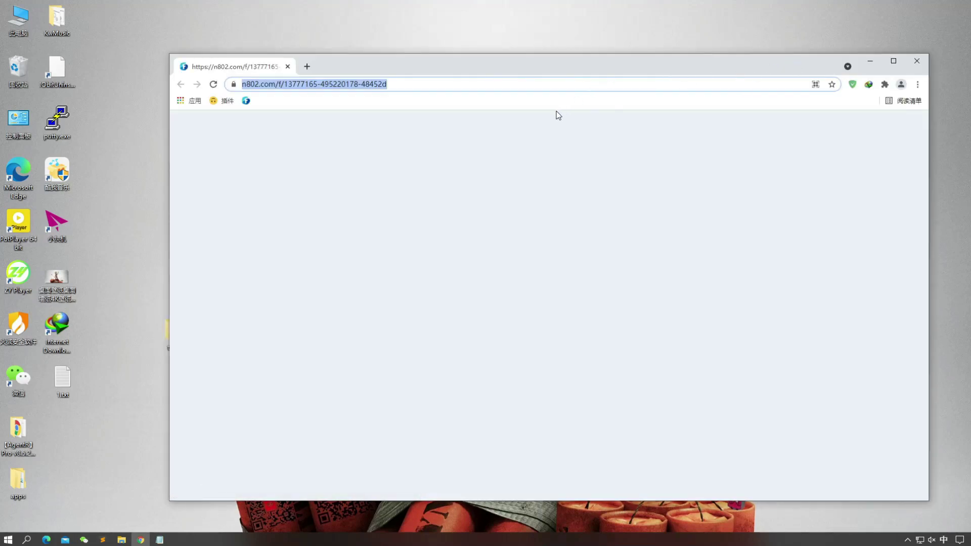
pyautogui.click(570, 254)
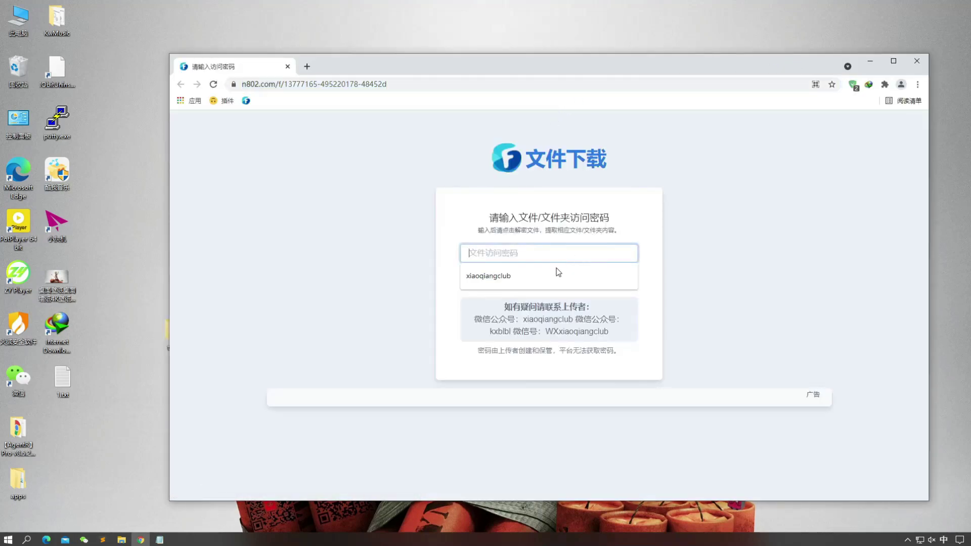
pyautogui.click(556, 274)
pyautogui.click(557, 279)
pyautogui.click(313, 279)
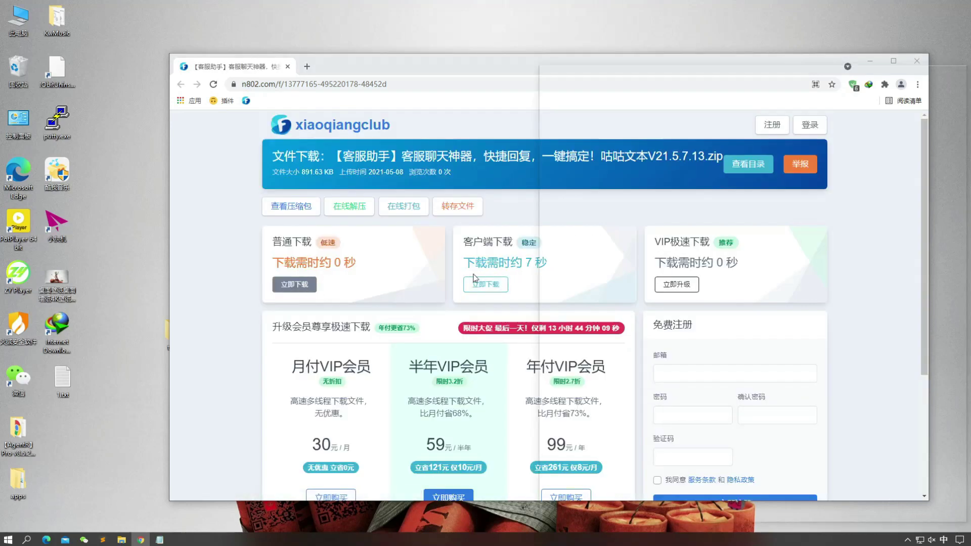
# - Download the 咕咕文本V21.5.7.13 zip file, close the web page windows and open the downloaded archive
pyautogui.click(494, 320)
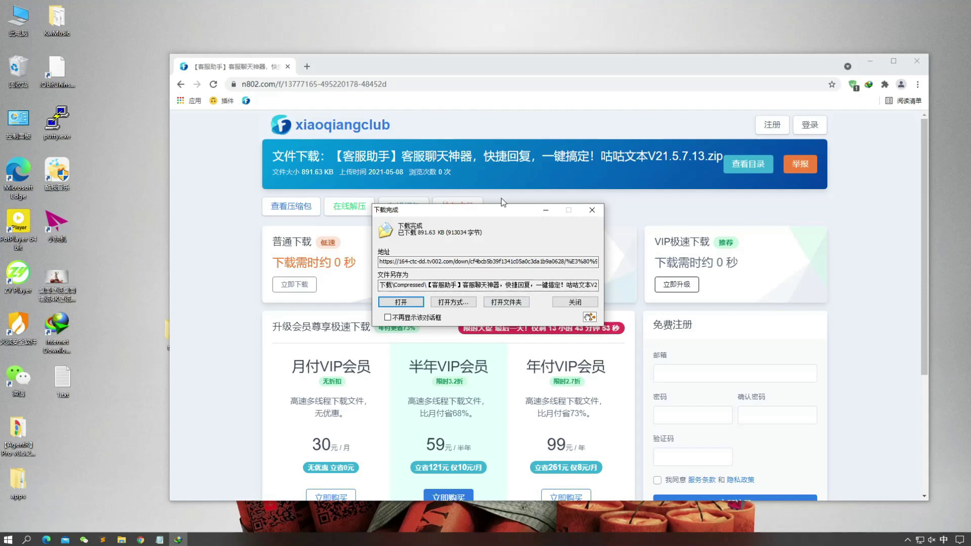
pyautogui.click(917, 61)
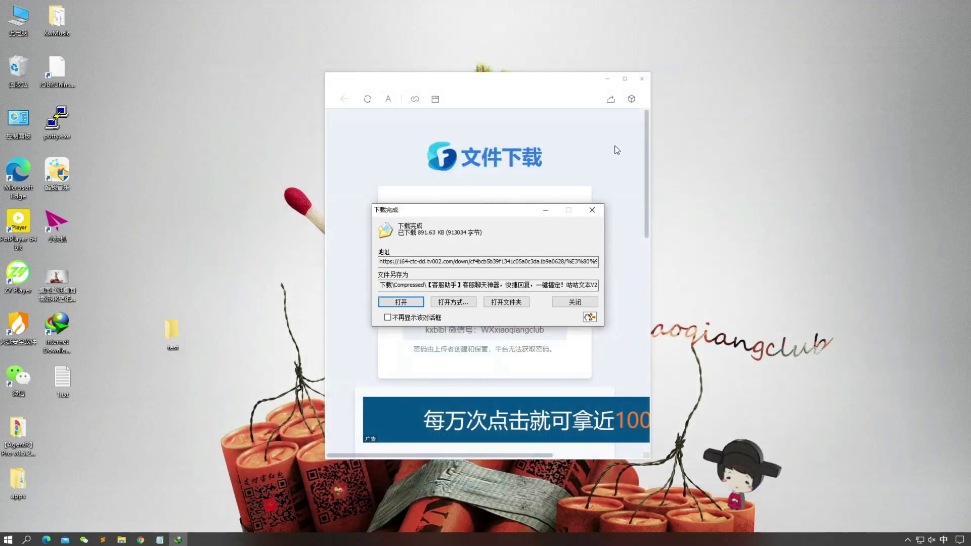
pyautogui.click(653, 80)
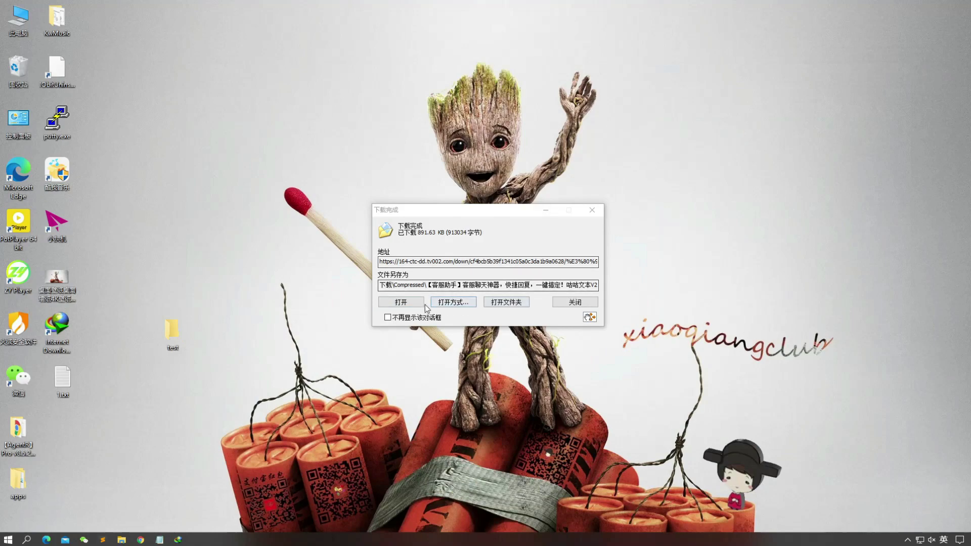
pyautogui.click(503, 302)
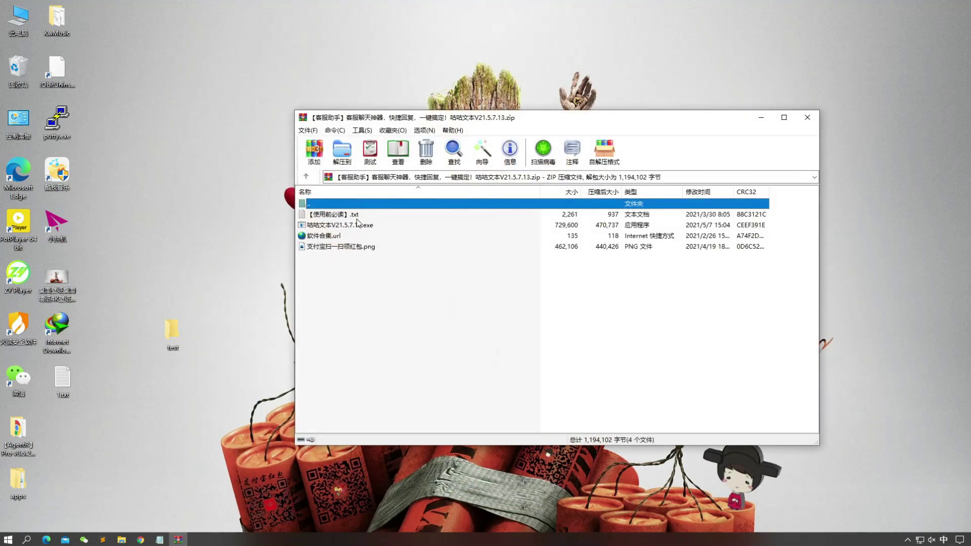
# - Extract 咕咕文本V21.5.7.13.exe from the archive into the desktop's test folder and close the archive
pyautogui.doubleClick(185, 320)
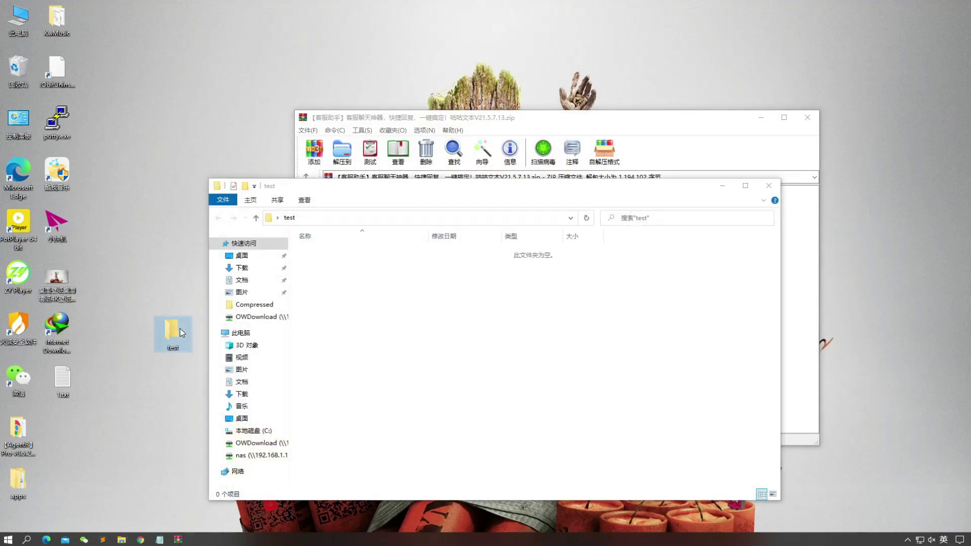
pyautogui.moveTo(413, 190); pyautogui.dragTo(417, 258)
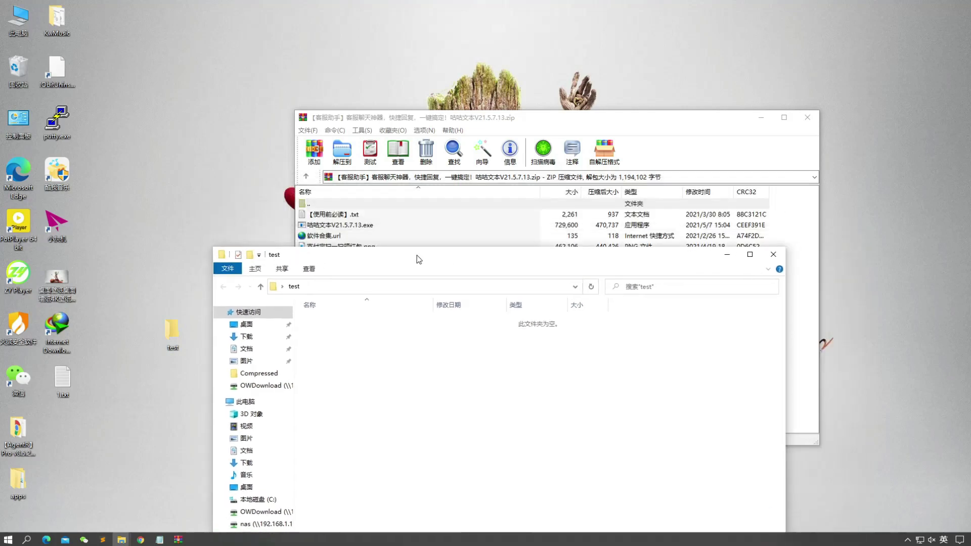
pyautogui.moveTo(348, 226); pyautogui.dragTo(401, 494)
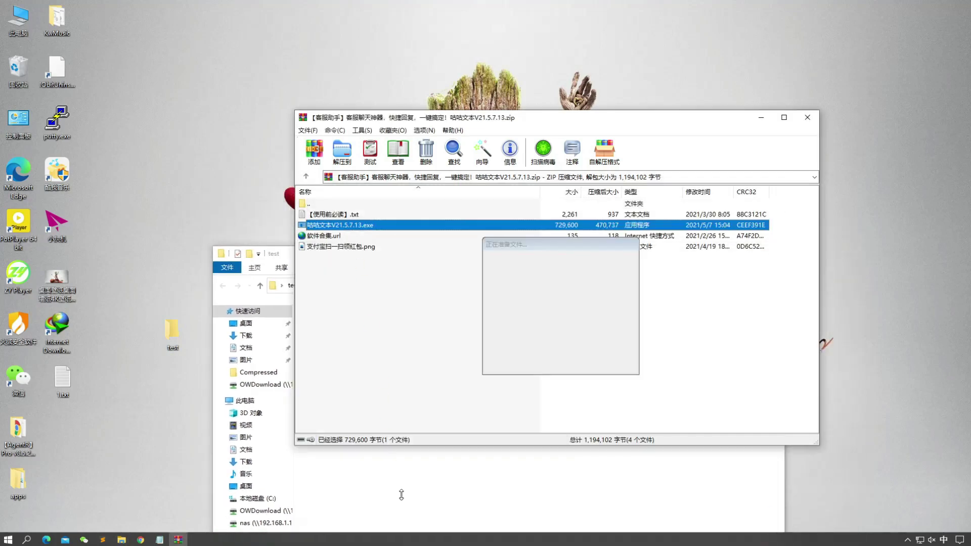
pyautogui.click(780, 163)
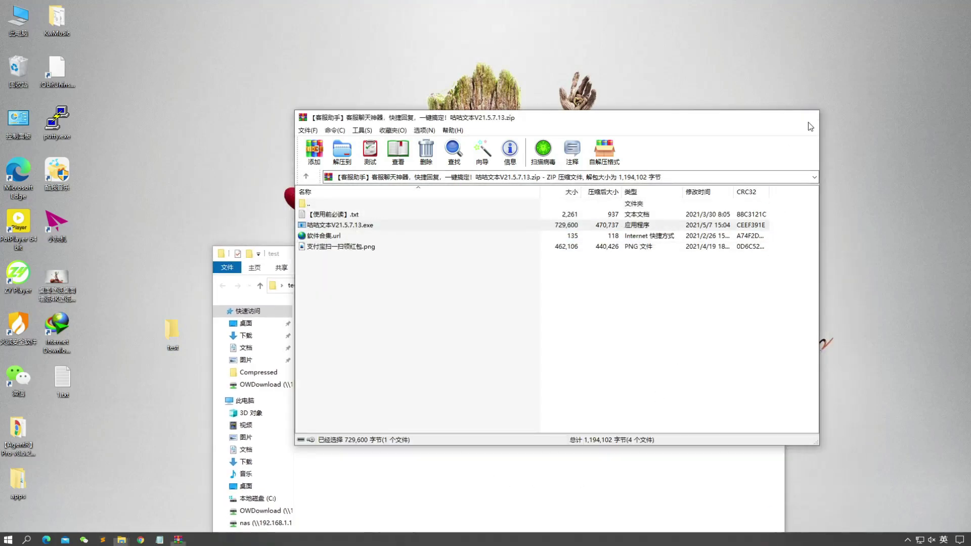
pyautogui.click(808, 118)
pyautogui.moveTo(536, 261); pyautogui.dragTo(580, 141)
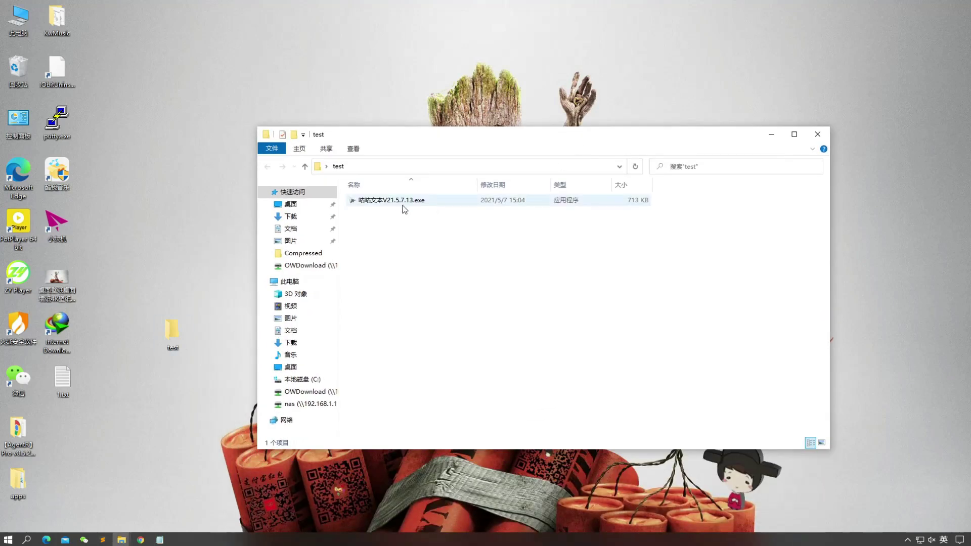
pyautogui.moveTo(433, 238); pyautogui.dragTo(422, 201)
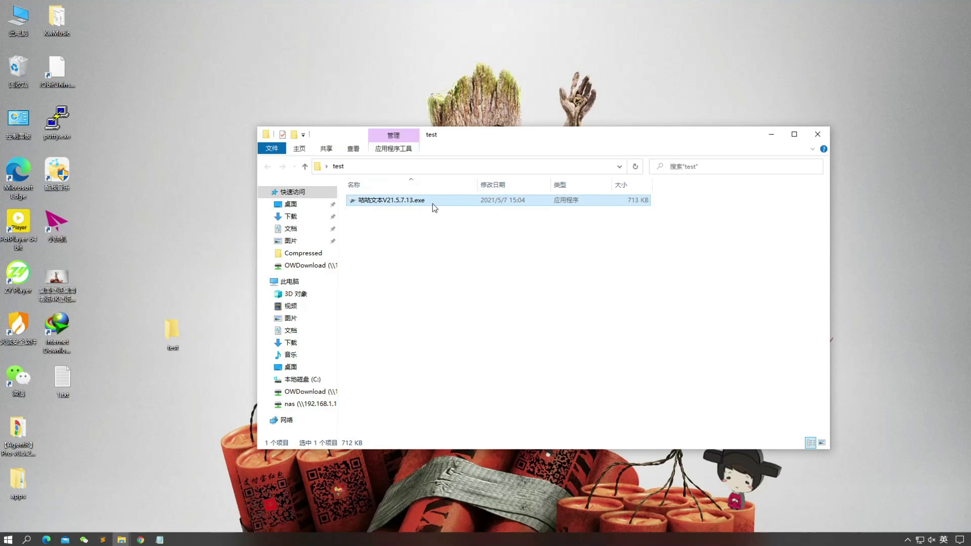
pyautogui.click(419, 227)
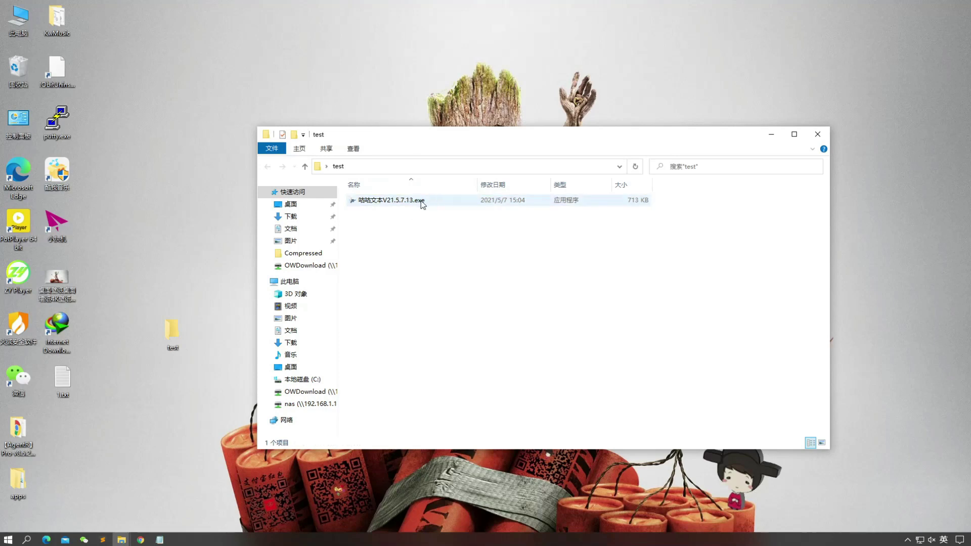
pyautogui.click(399, 200)
pyautogui.click(429, 253)
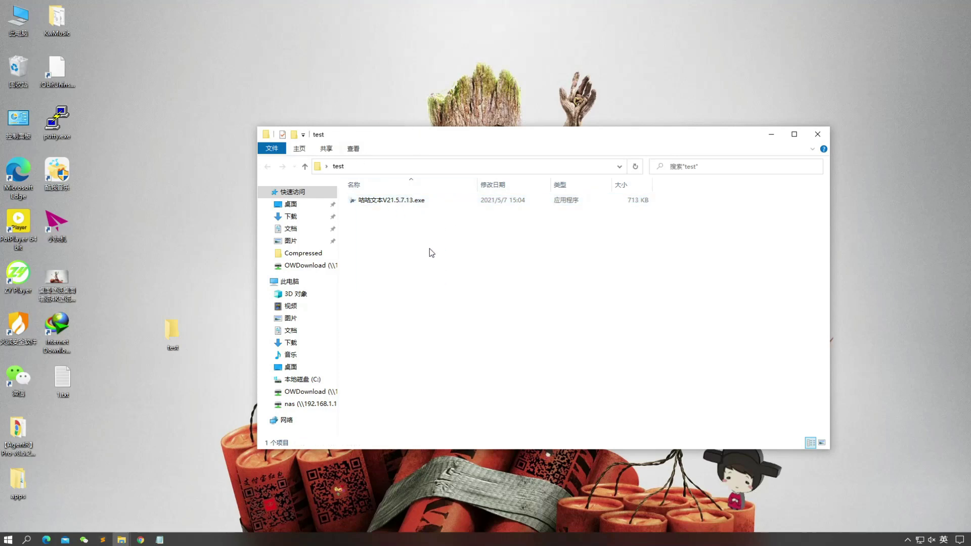
pyautogui.moveTo(451, 262); pyautogui.dragTo(412, 202)
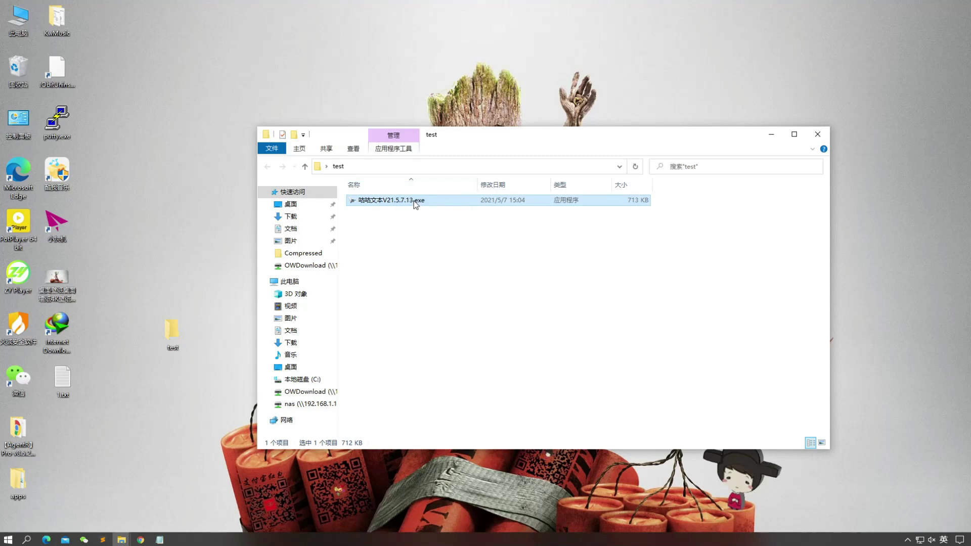
pyautogui.click(411, 230)
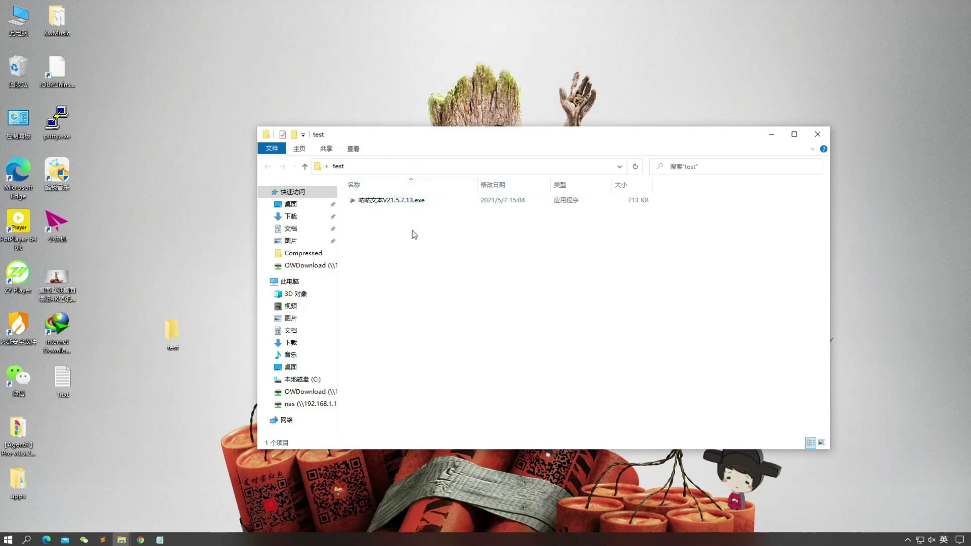
pyautogui.click(402, 201)
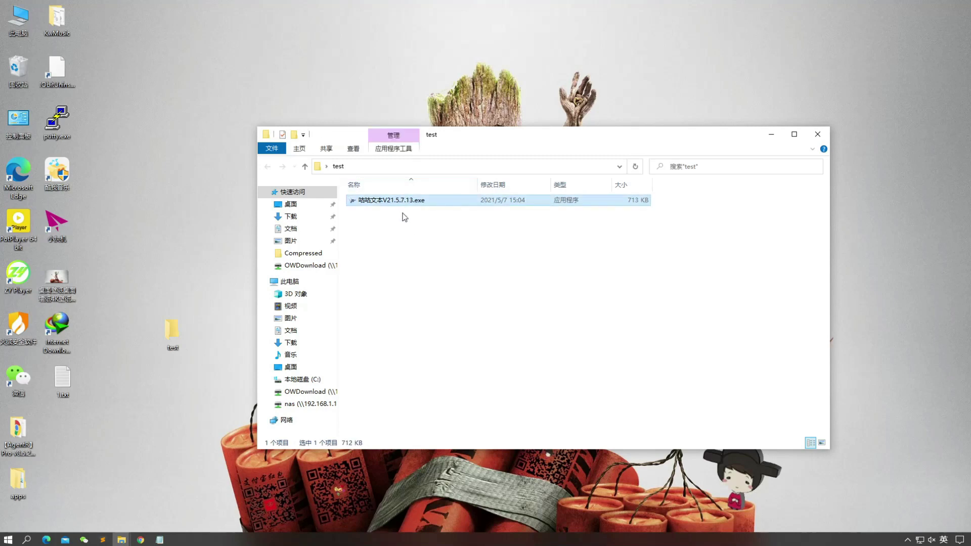
pyautogui.click(406, 258)
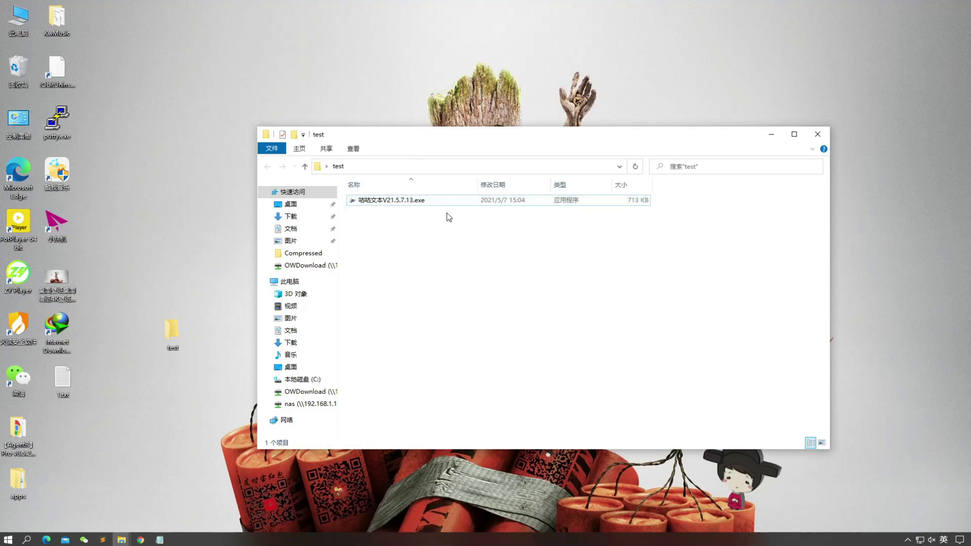
pyautogui.click(400, 200)
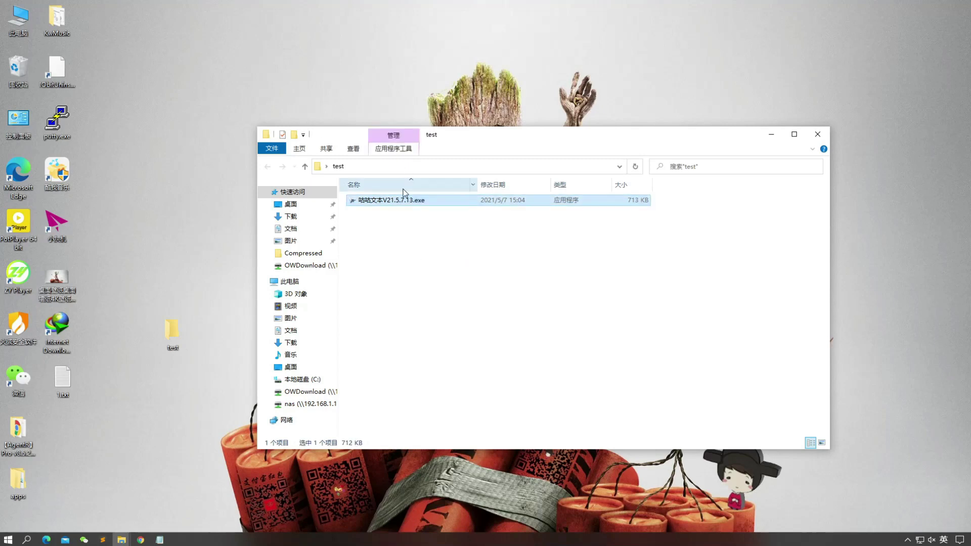
pyautogui.click(446, 257)
pyautogui.click(372, 205)
pyautogui.click(439, 251)
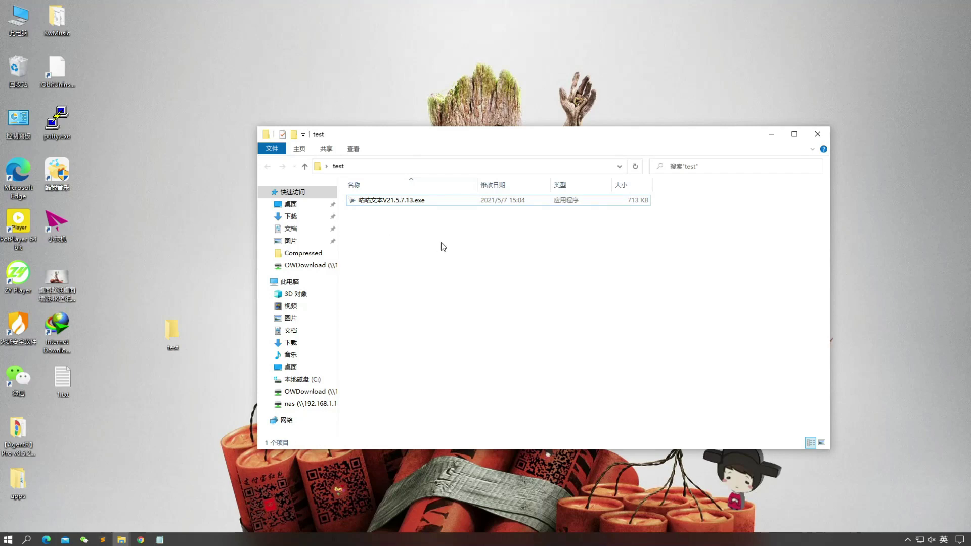
pyautogui.moveTo(449, 255); pyautogui.dragTo(395, 181)
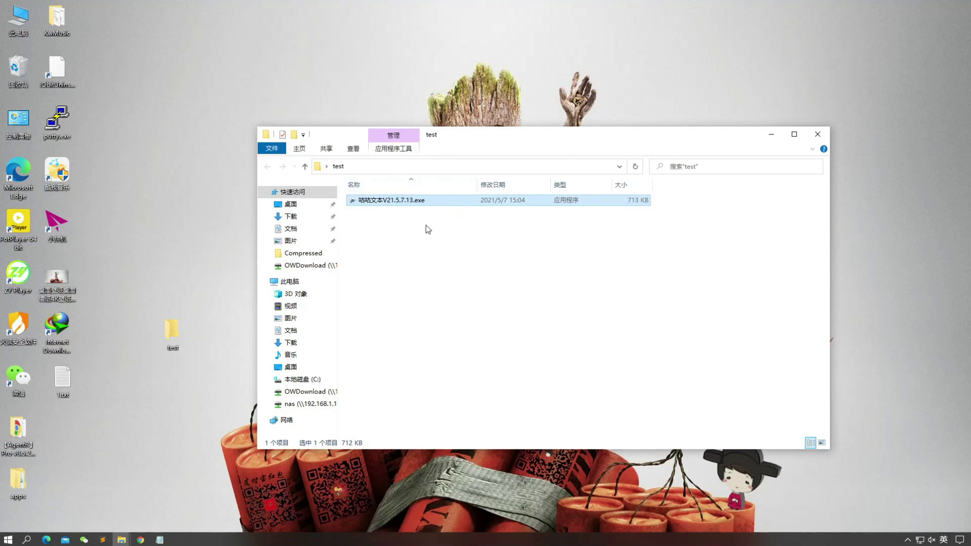
# - Launch 咕咕文本V21.5.7.13.exe, move its floating toolbar up from the taskbar and close the test folder window
pyautogui.doubleClick(398, 203)
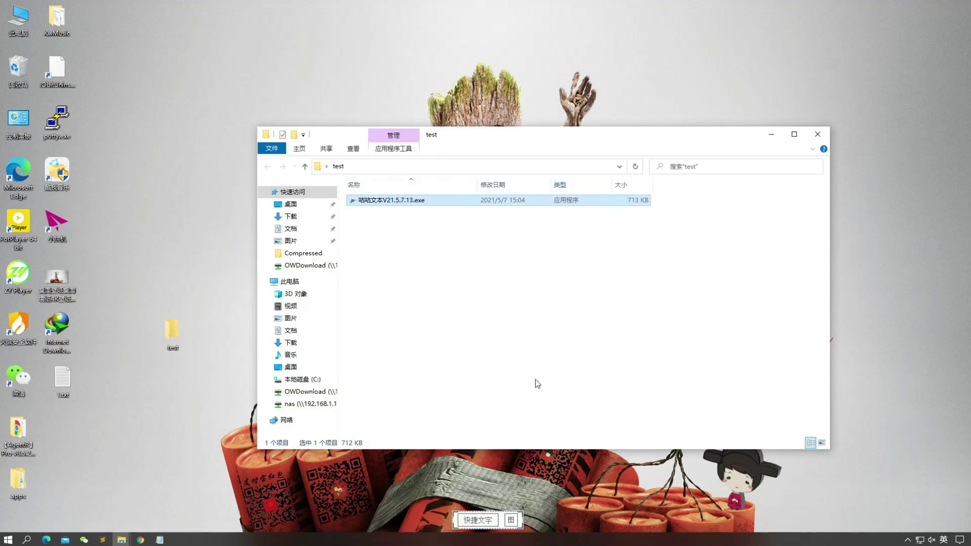
pyautogui.moveTo(456, 517); pyautogui.dragTo(460, 355)
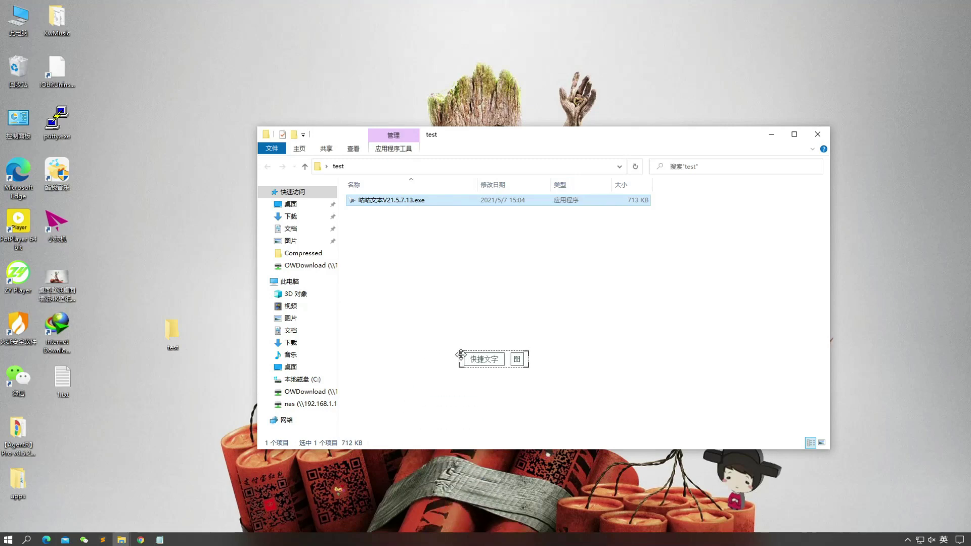
pyautogui.click(818, 134)
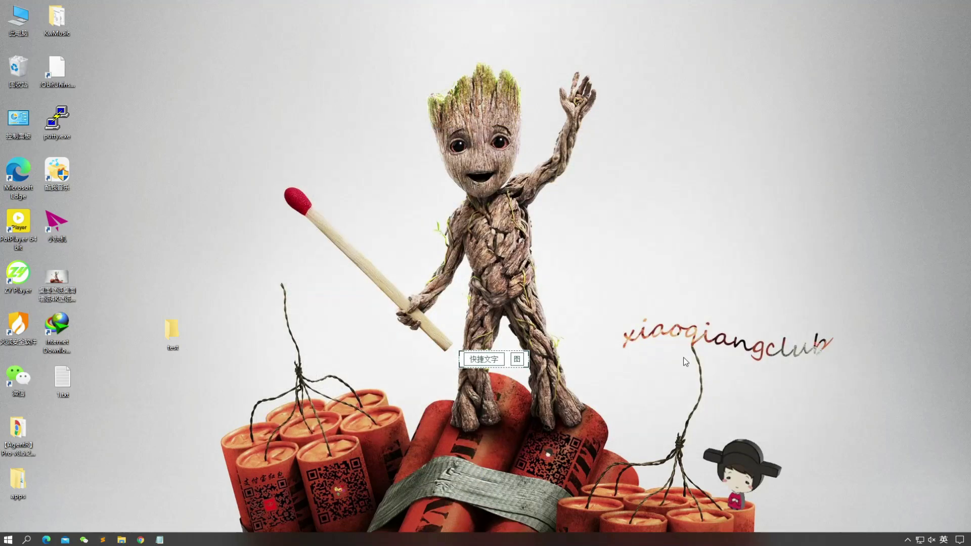
# - Display the floating toolbar's quick-text list and its picture grid
pyautogui.click(484, 360)
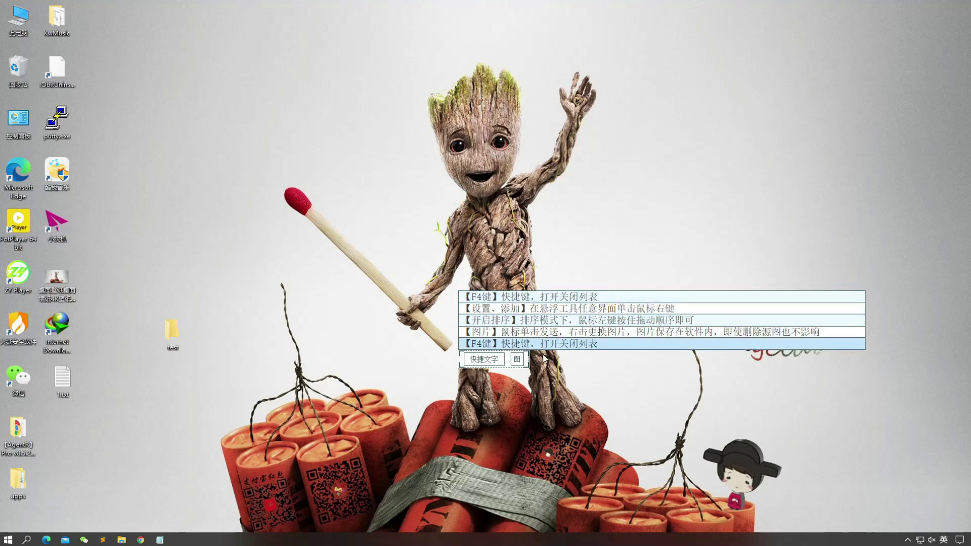
pyautogui.click(517, 360)
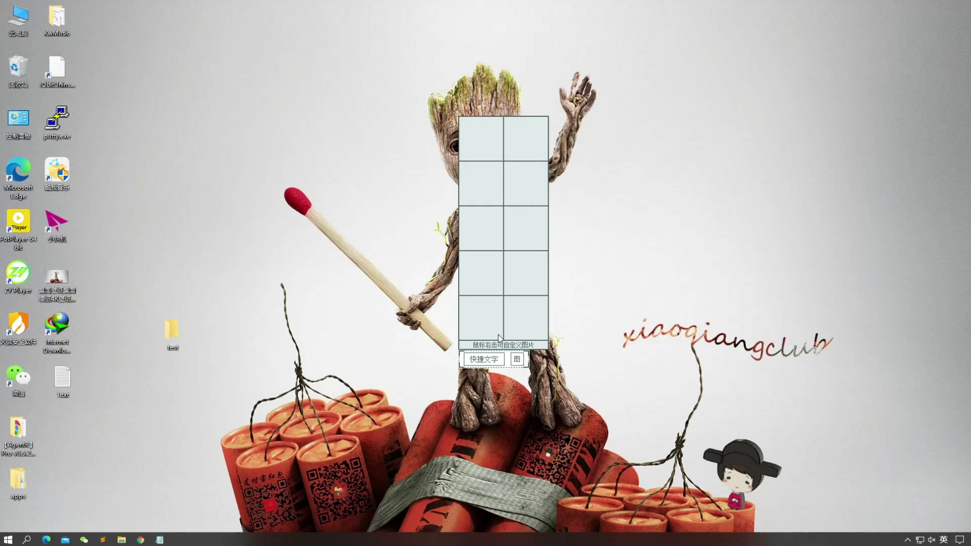
# - Open the 咕咕文本 settings, move the window clear of the floating toolbar and add quick-text entry 6
pyautogui.rightClick(523, 362)
pyautogui.click(424, 175)
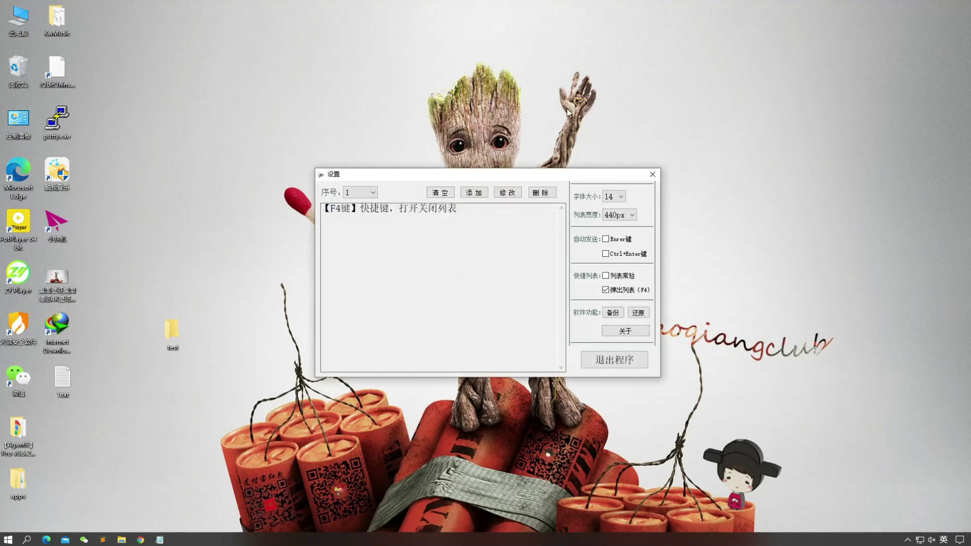
pyautogui.moveTo(442, 176); pyautogui.dragTo(492, 153)
pyautogui.click(475, 146)
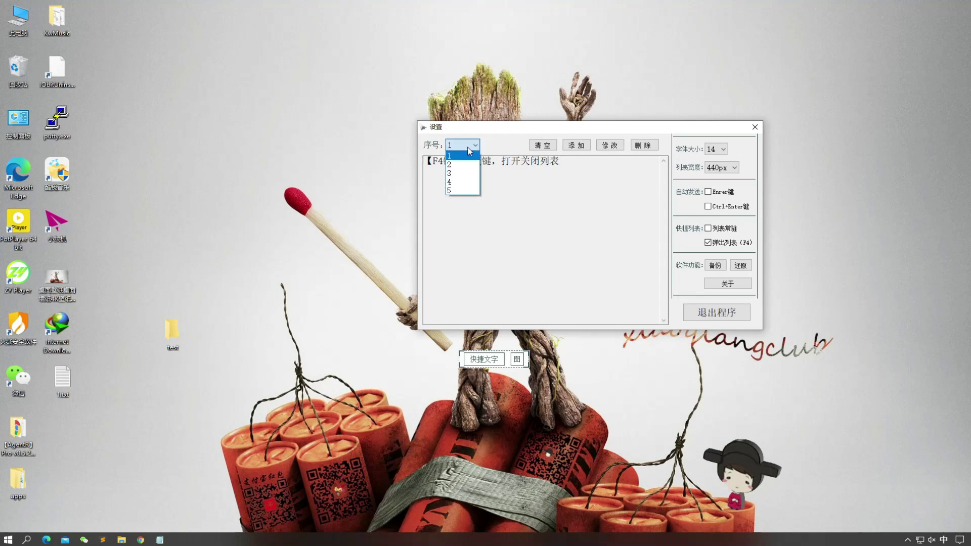
pyautogui.click(478, 173)
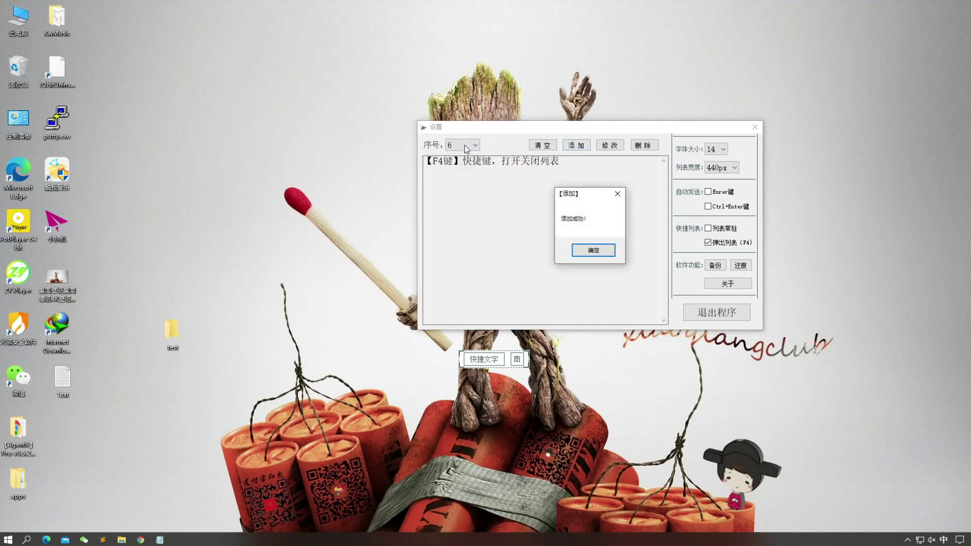
pyautogui.click(594, 251)
# - Replace the text of quick-text entry 6 with 关注小强club and save the modification
pyautogui.hotkey('ctrl', 'a')
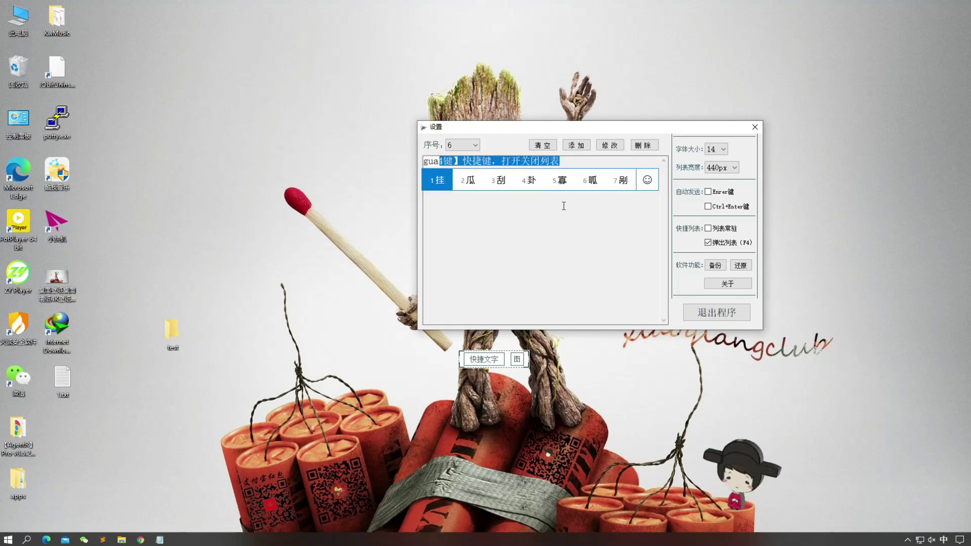
pyautogui.press('BackSpace')
pyautogui.press('BackSpace')
pyautogui.write('guan')
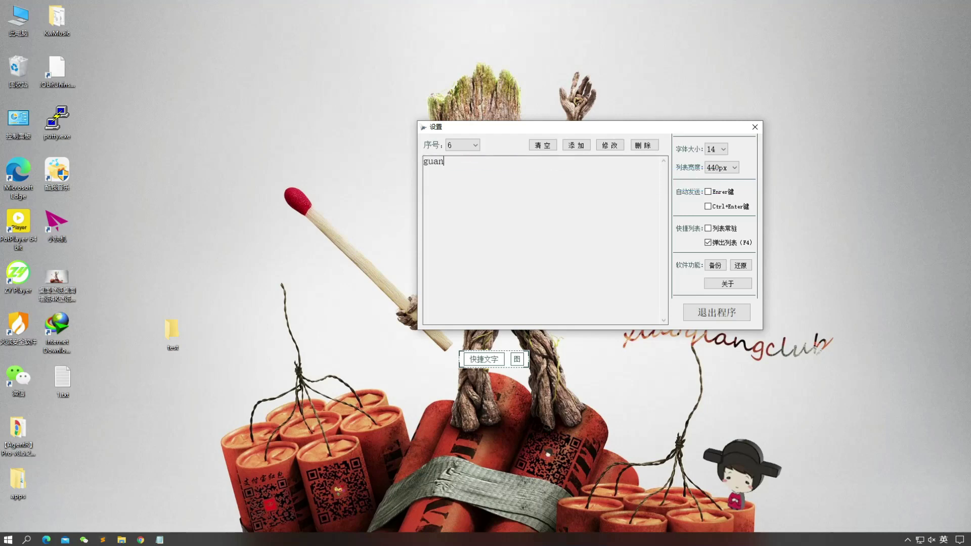
pyautogui.press('BackSpace')
pyautogui.press('BackSpace')
pyautogui.press('BackSpace')
pyautogui.write('guanzhu')
pyautogui.press('space')
pyautogui.write("xiao'qiang'club")
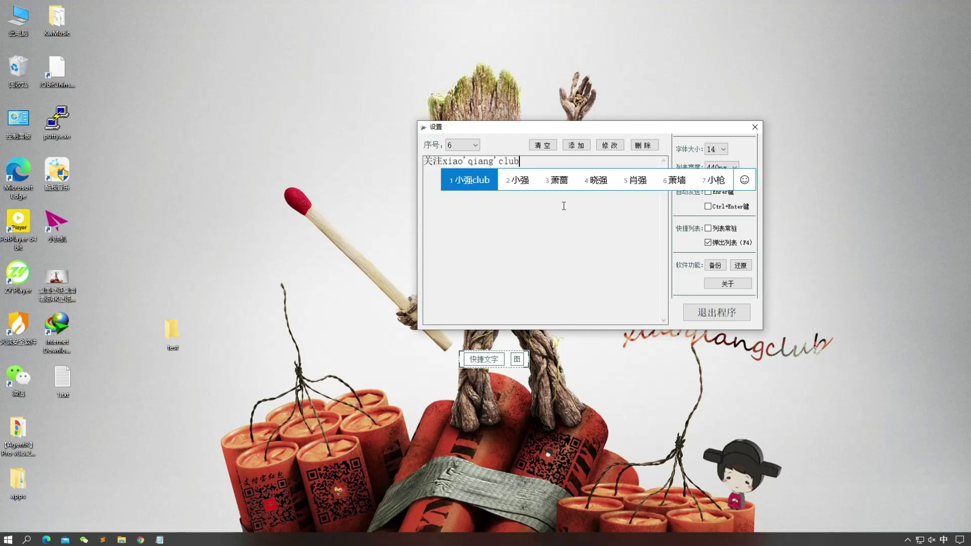
pyautogui.press('space')
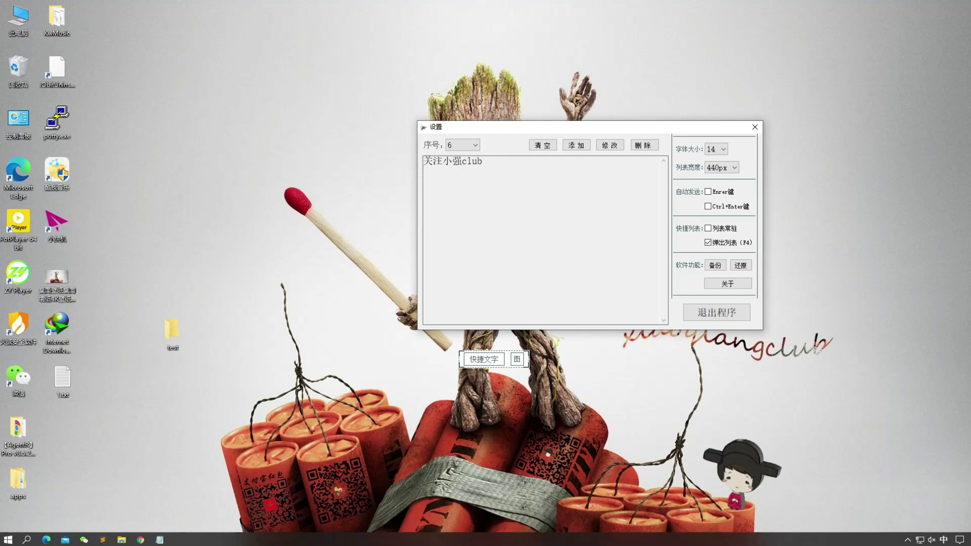
pyautogui.click(611, 146)
pyautogui.click(598, 254)
# - Close the settings window and check the updated quick-text list, hiding it again
pyautogui.click(754, 127)
pyautogui.click(484, 360)
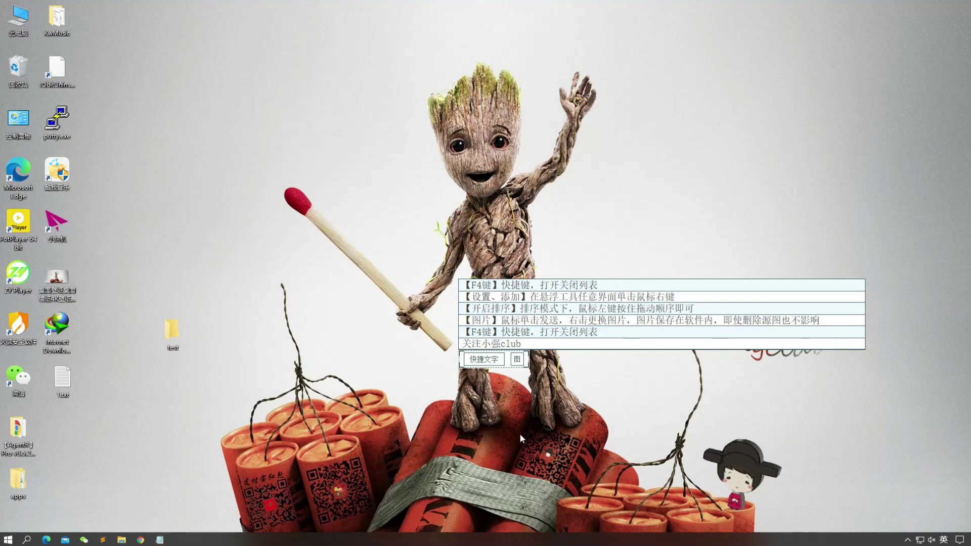
pyautogui.click(472, 363)
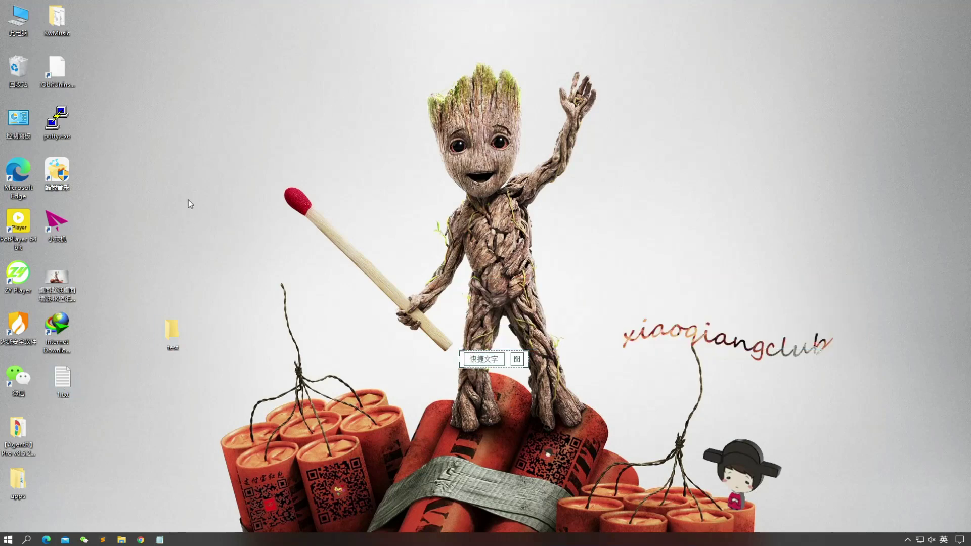
# - Create a new text document on the desktop with the default name and open it in Notepad
pyautogui.rightClick(157, 131)
pyautogui.moveTo(257, 214)
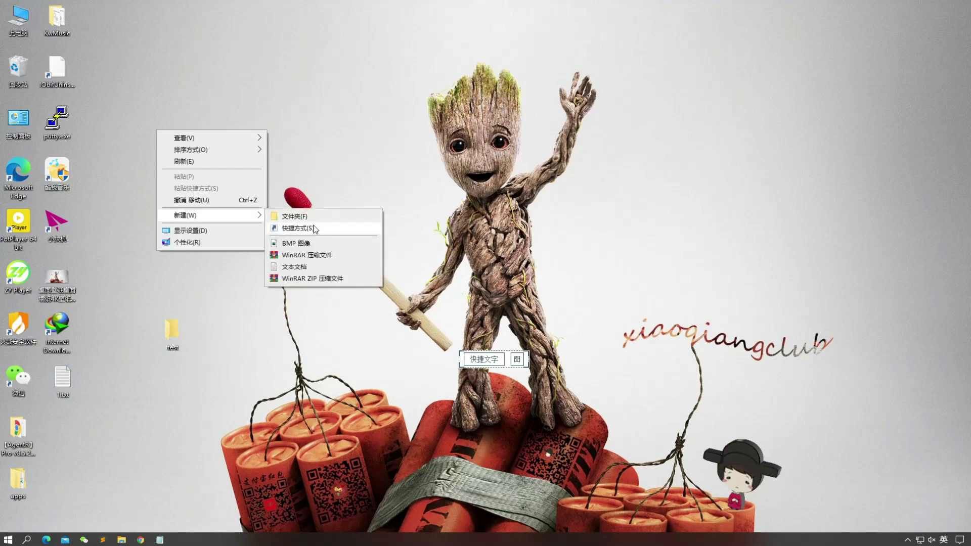
pyautogui.click(294, 267)
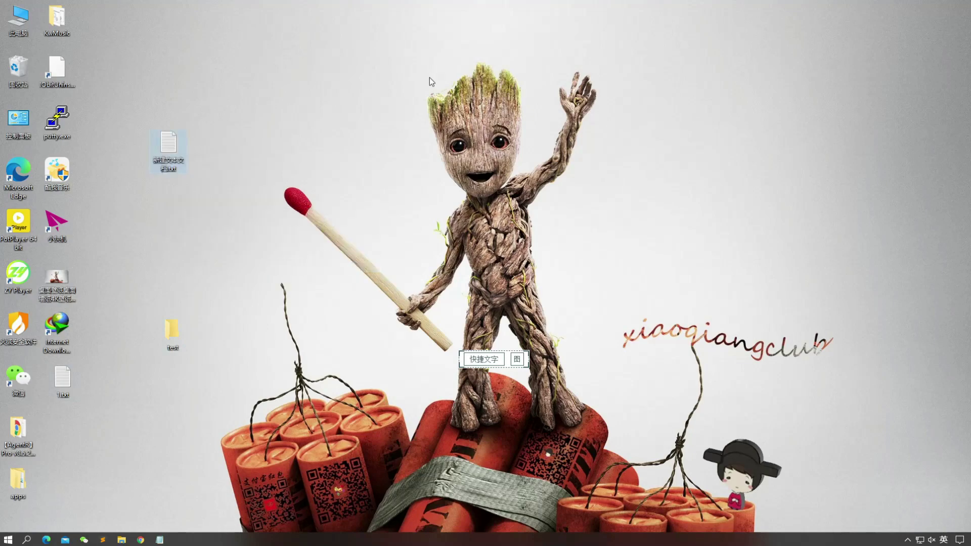
pyautogui.doubleClick(172, 147)
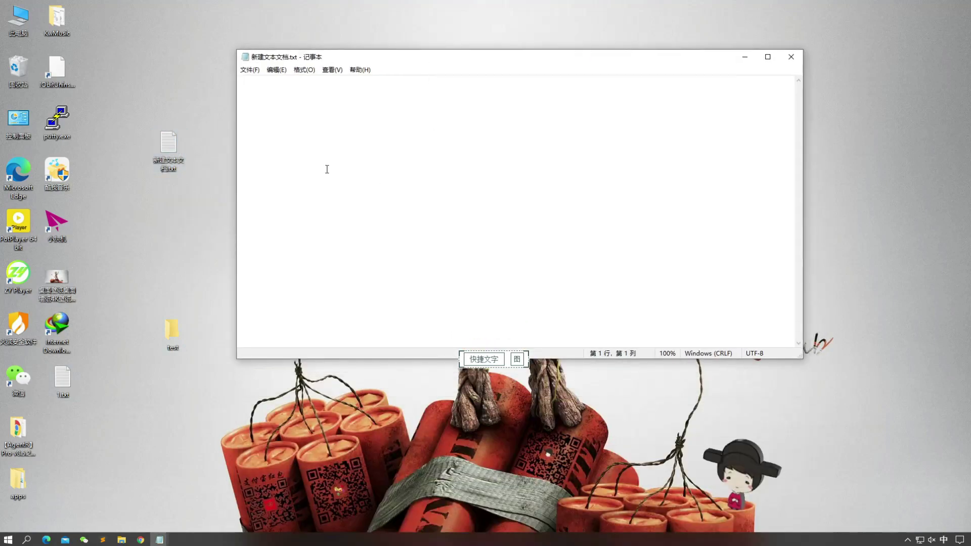
# - Insert the 关注小强club quick text into the document twice and close it without saving
pyautogui.click(483, 359)
pyautogui.click(510, 344)
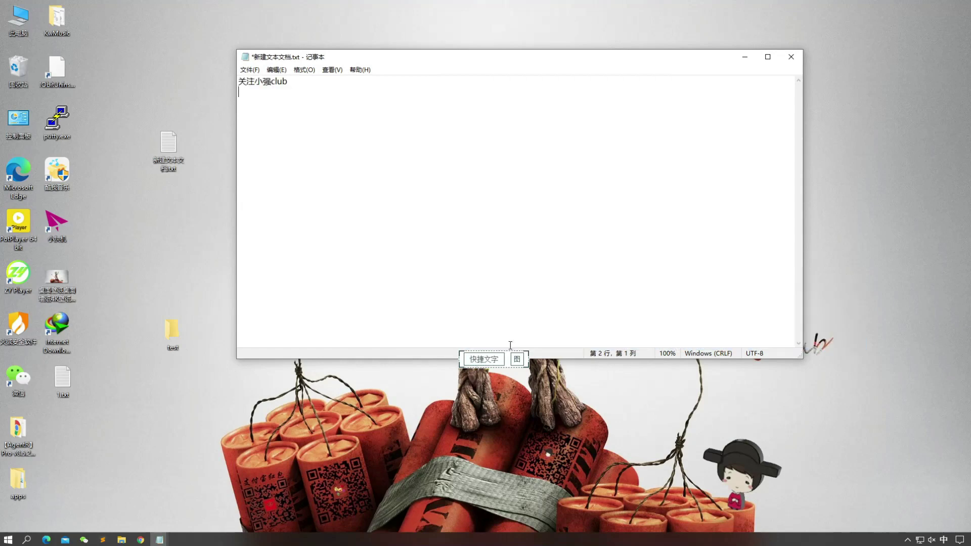
pyautogui.click(484, 359)
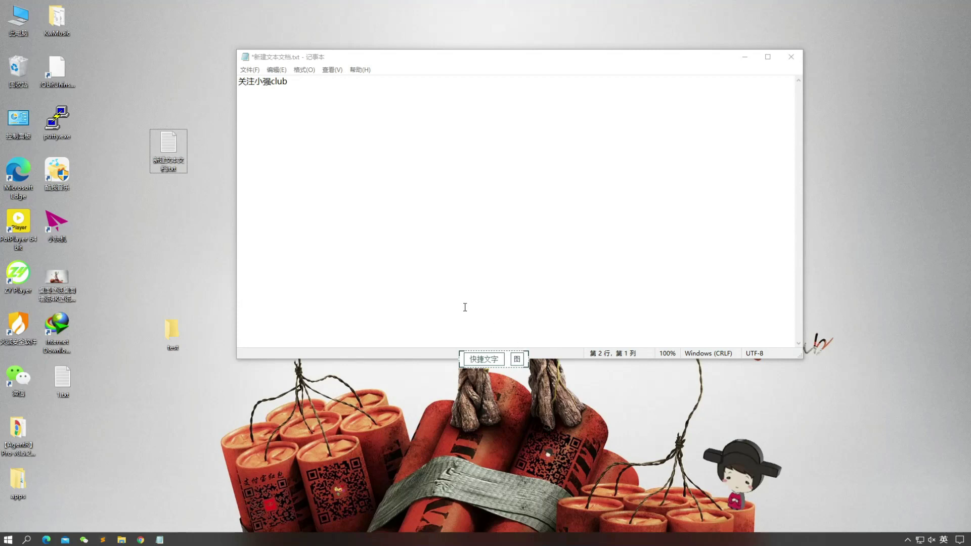
pyautogui.click(292, 124)
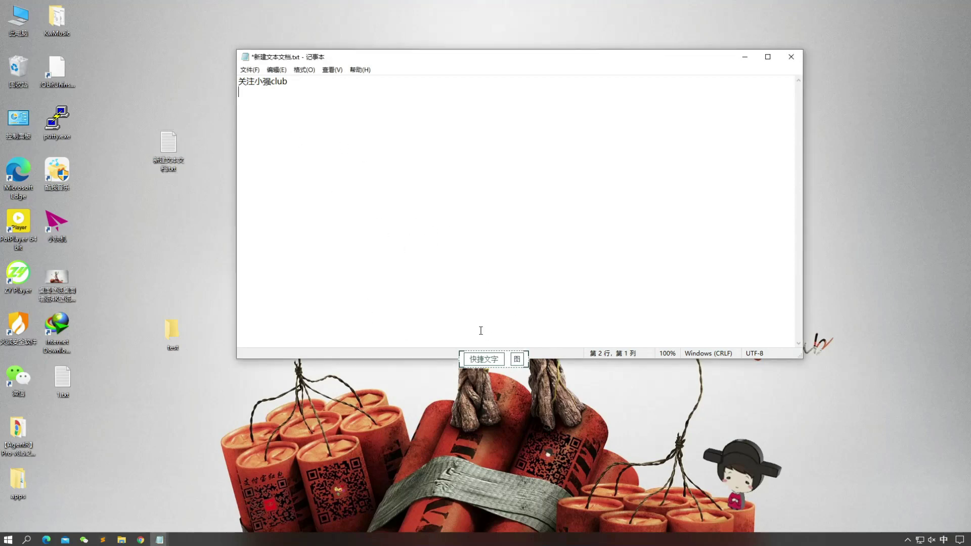
pyautogui.click(483, 359)
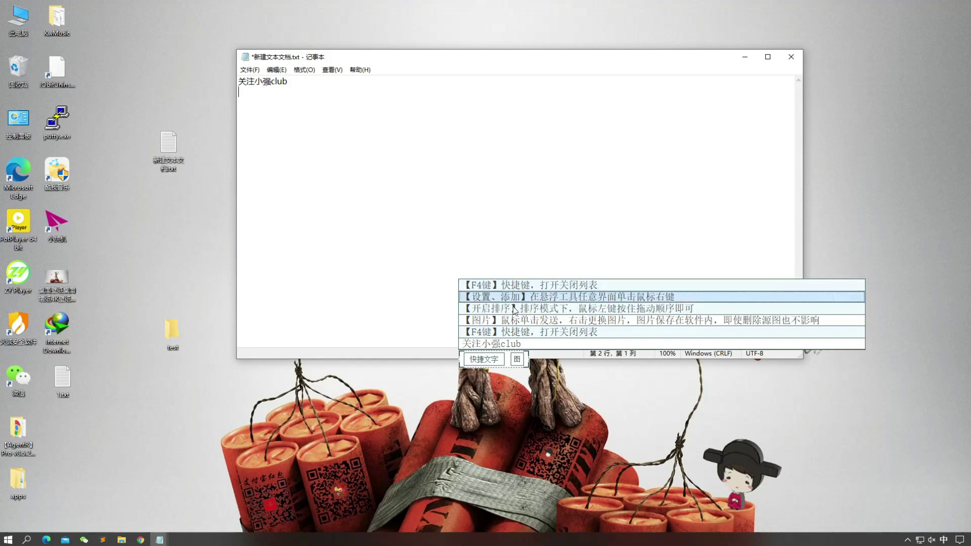
pyautogui.click(506, 343)
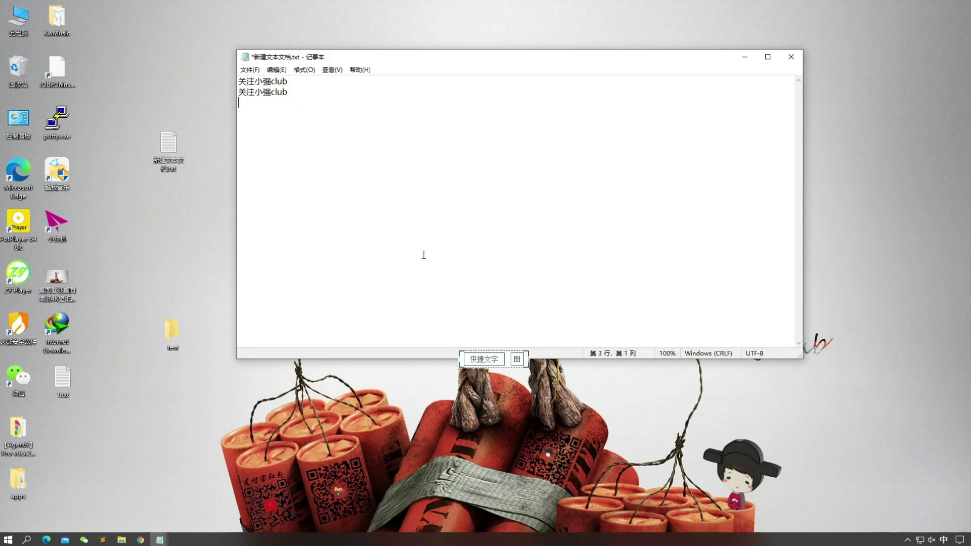
pyautogui.click(791, 56)
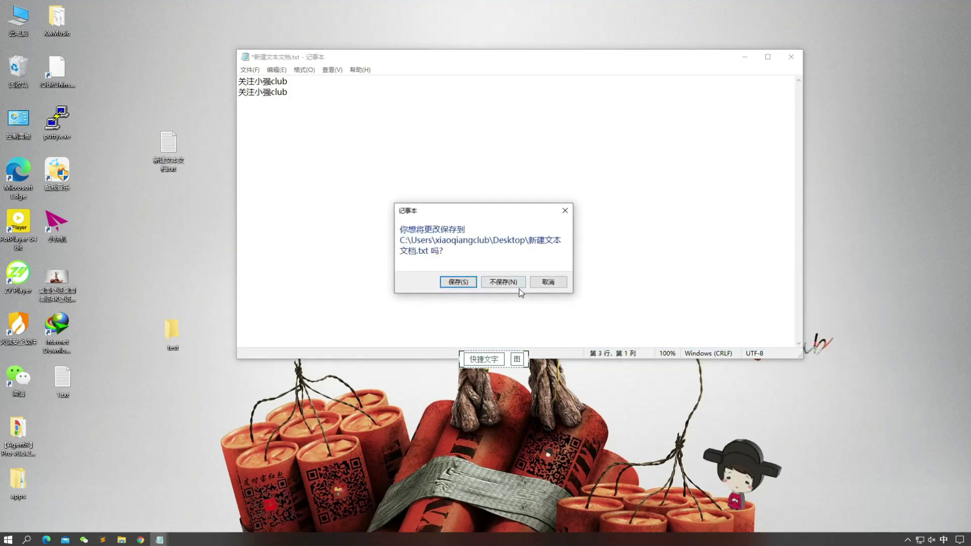
pyautogui.click(503, 284)
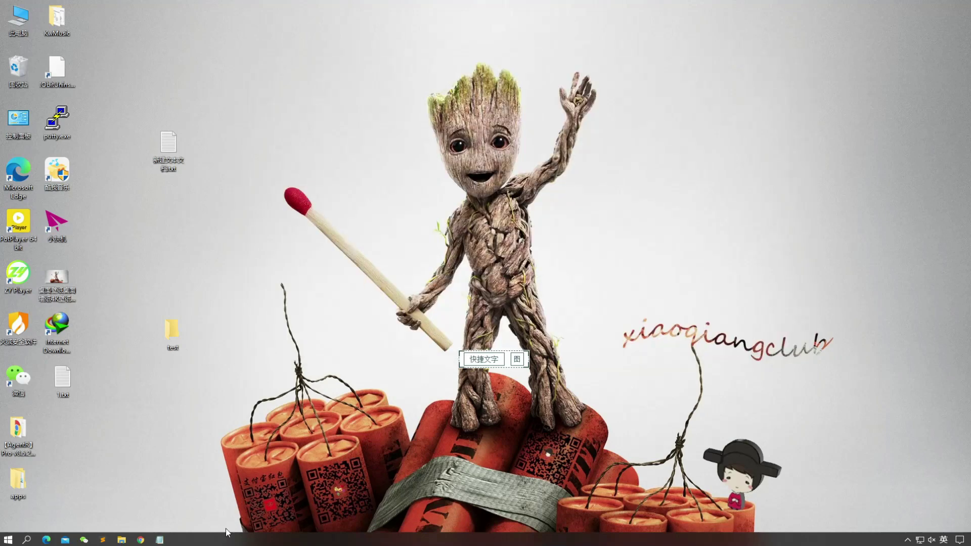
# - Switch to WeChat, open the 文件传输助手 chat and move the floating toolbar up over the message area
pyautogui.hotkey('ctrl', 'alt', 'w')
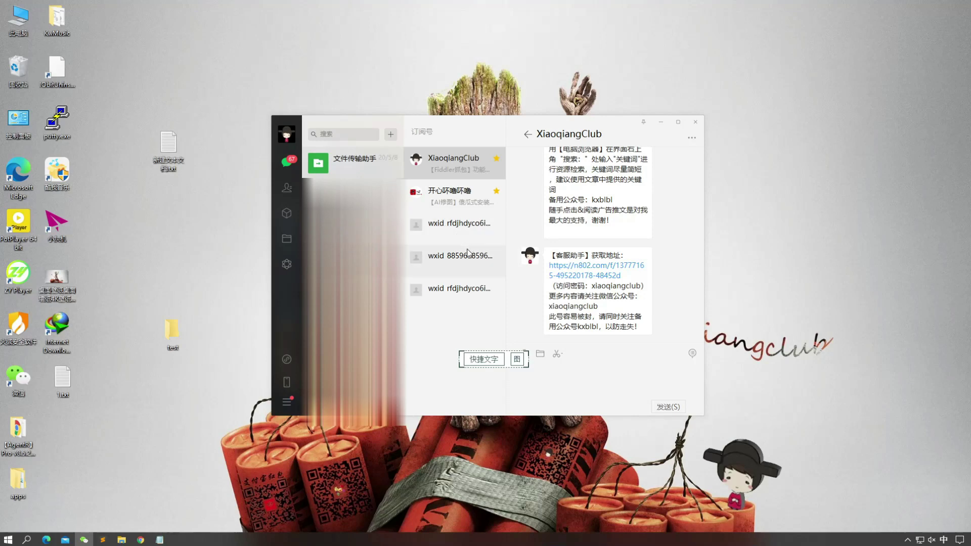
pyautogui.click(349, 162)
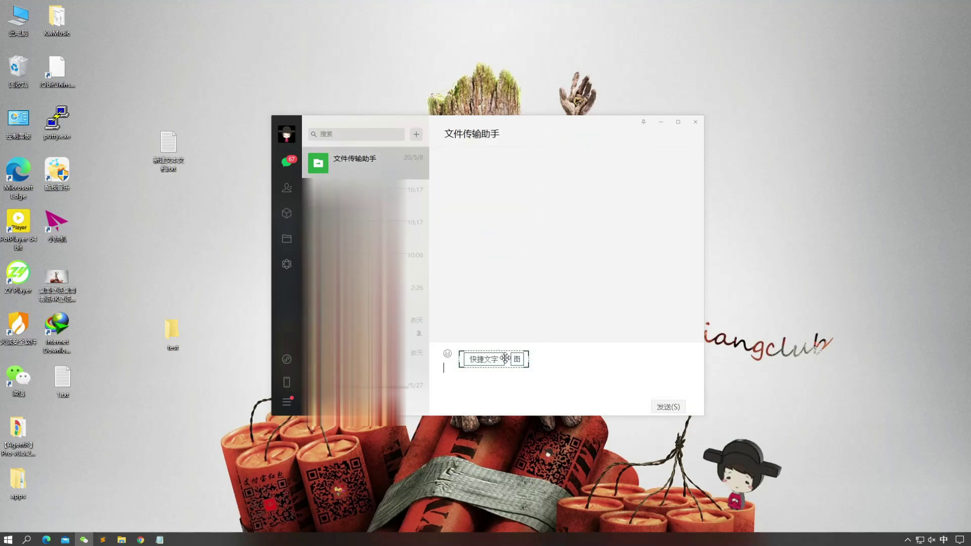
pyautogui.moveTo(505, 359); pyautogui.dragTo(583, 280)
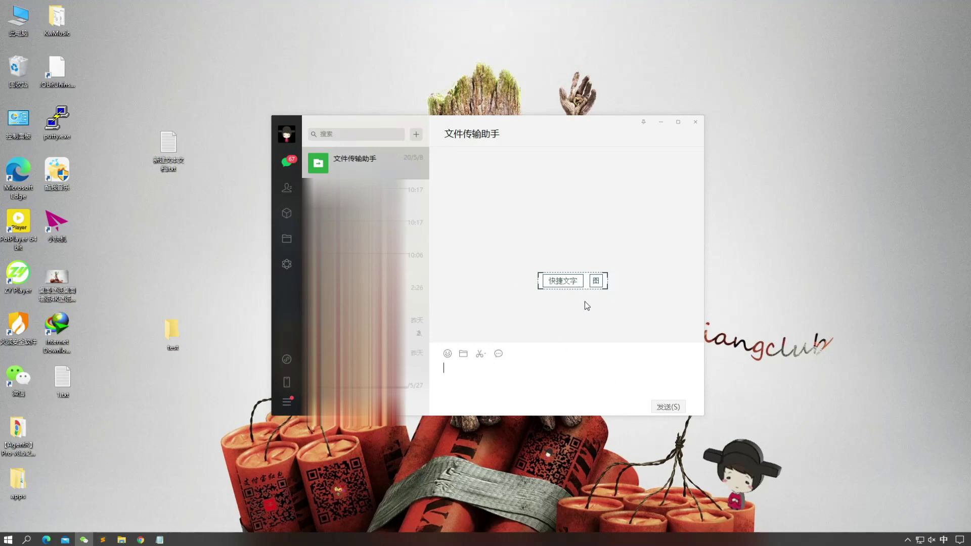
# - Send the 关注小强club quick text twice in the 文件传输助手 chat
pyautogui.click(567, 281)
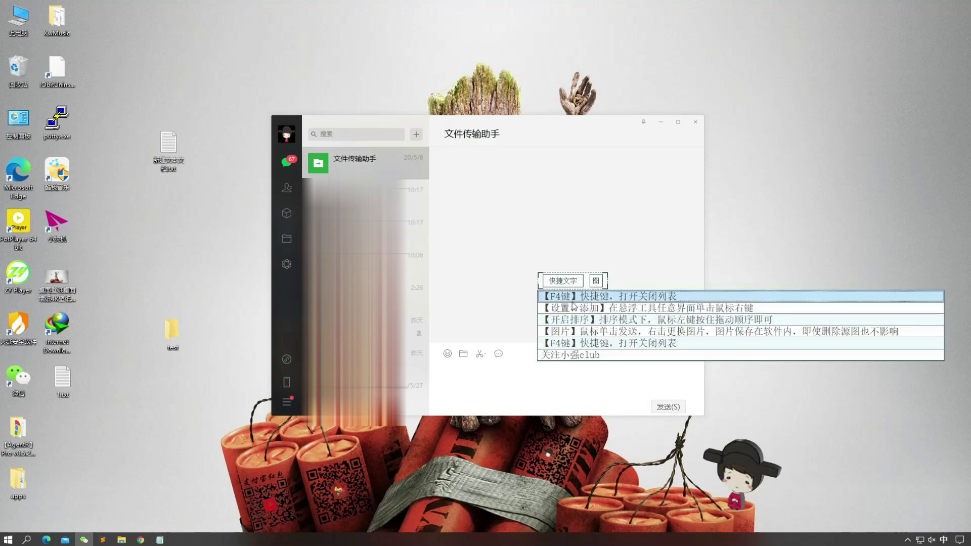
pyautogui.click(598, 355)
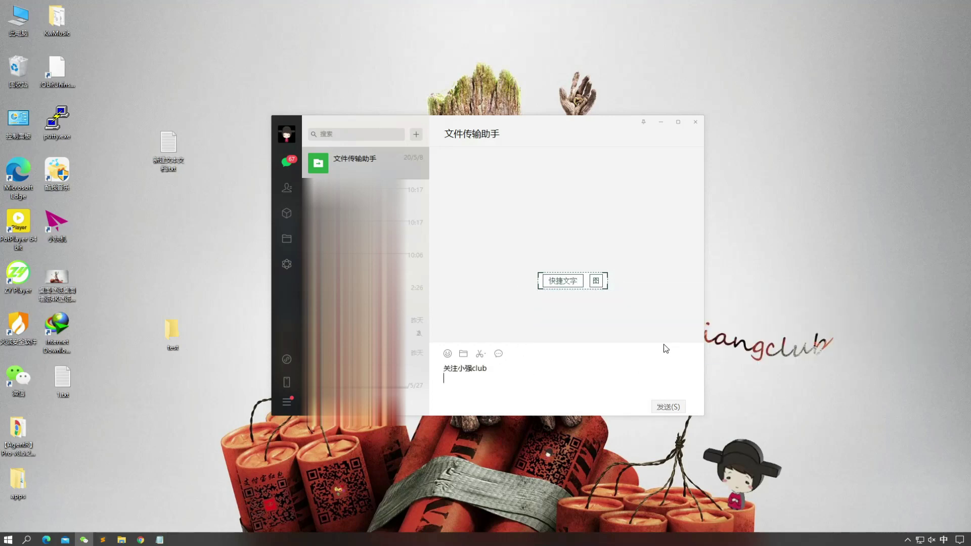
pyautogui.click(662, 407)
pyautogui.click(563, 280)
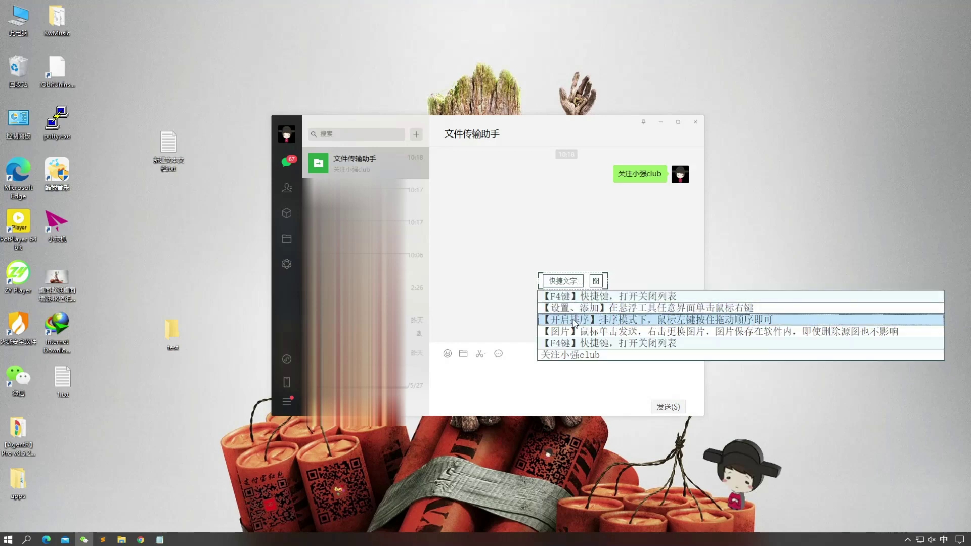
pyautogui.click(586, 356)
pyautogui.click(664, 406)
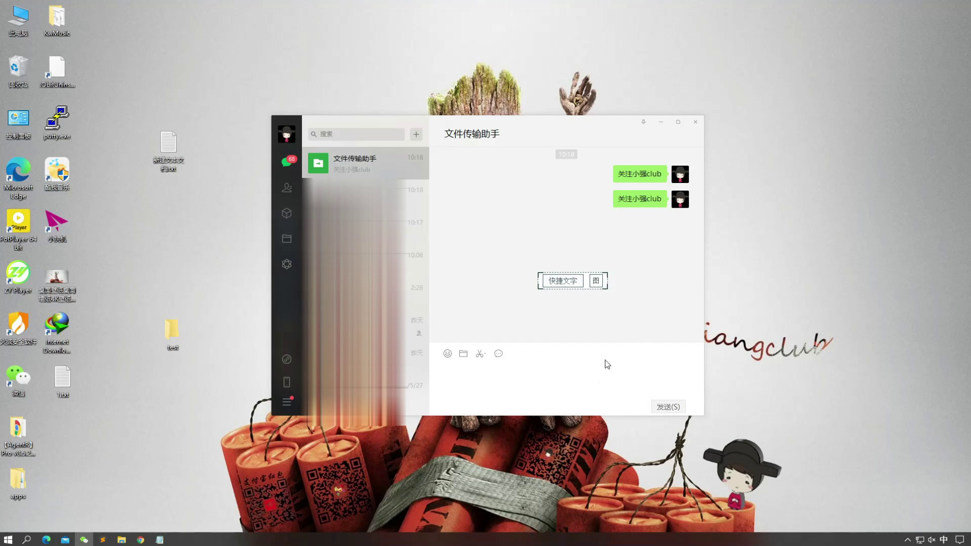
# - Close the WeChat window and move the floating toolbar above the xiaoqiangclub lettering on the desktop
pyautogui.click(698, 126)
pyautogui.moveTo(469, 188); pyautogui.dragTo(723, 361)
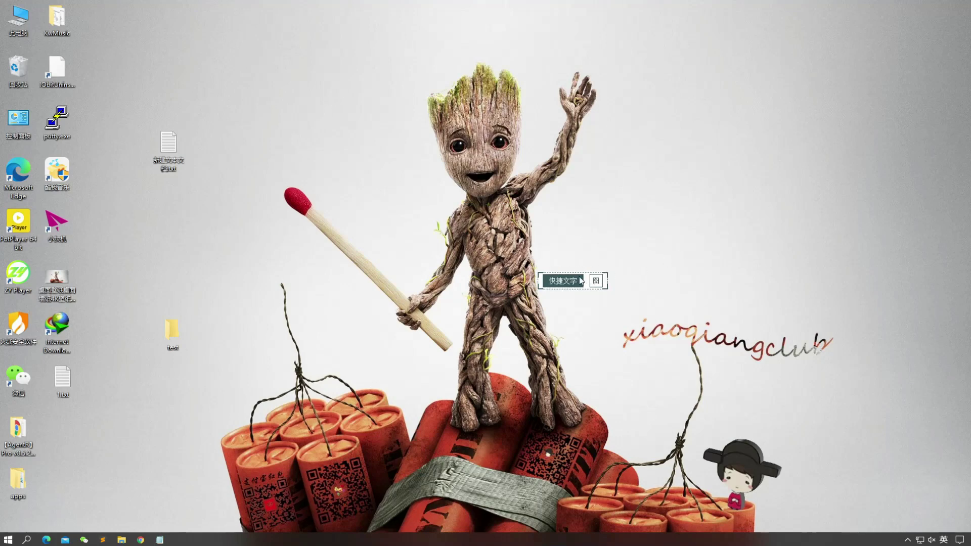
pyautogui.moveTo(561, 273); pyautogui.dragTo(706, 275)
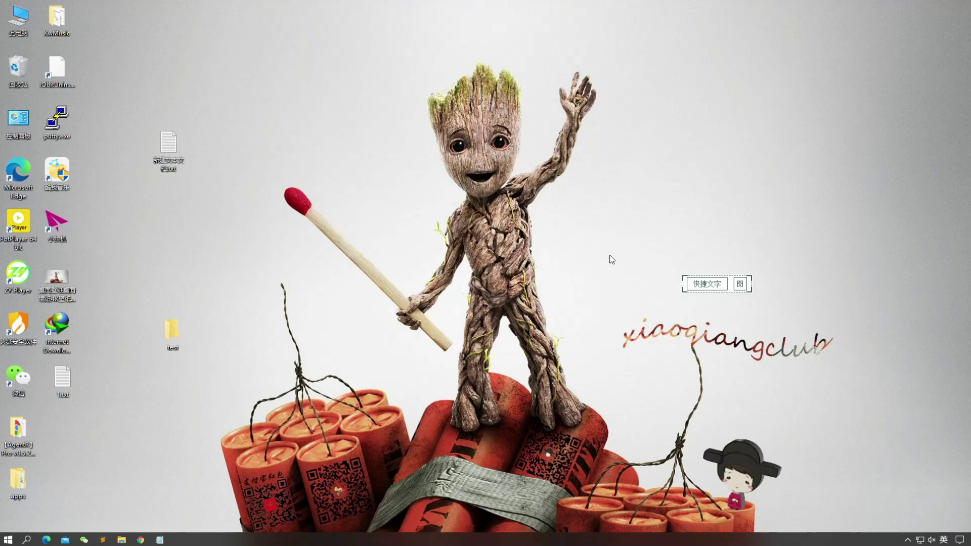
pyautogui.moveTo(582, 176); pyautogui.dragTo(813, 357)
pyautogui.moveTo(636, 212); pyautogui.dragTo(771, 353)
pyautogui.moveTo(560, 165); pyautogui.dragTo(885, 454)
pyautogui.moveTo(430, 130); pyautogui.dragTo(838, 393)
pyautogui.moveTo(621, 173); pyautogui.dragTo(837, 395)
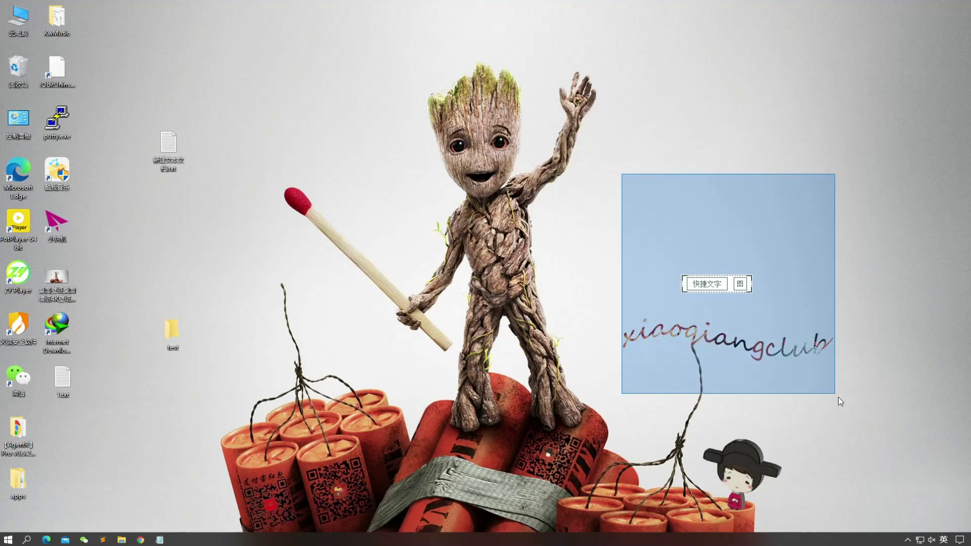
pyautogui.moveTo(641, 123); pyautogui.dragTo(787, 432)
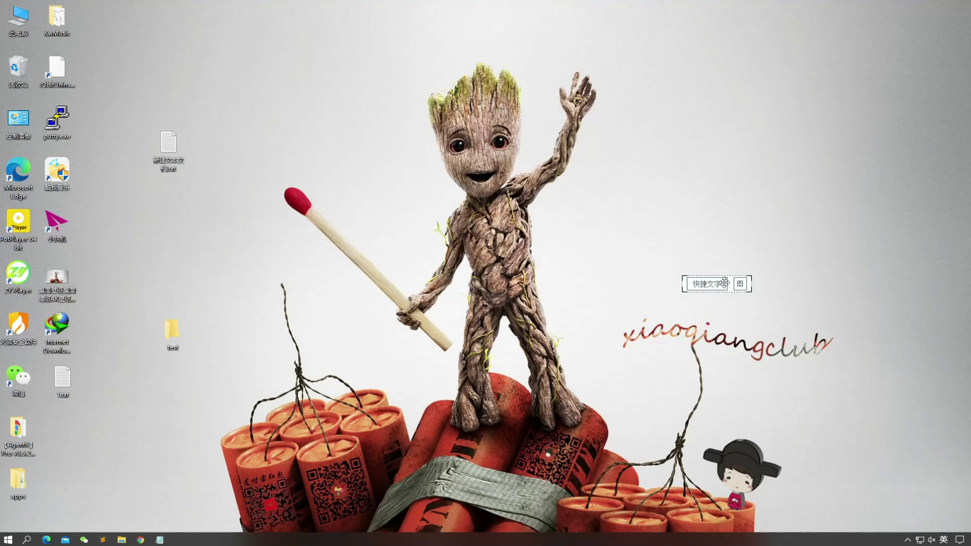
pyautogui.moveTo(561, 142); pyautogui.dragTo(852, 431)
# - Move the floating toolbar slightly farther up and to the right on the desktop
pyautogui.moveTo(723, 275); pyautogui.dragTo(742, 262)
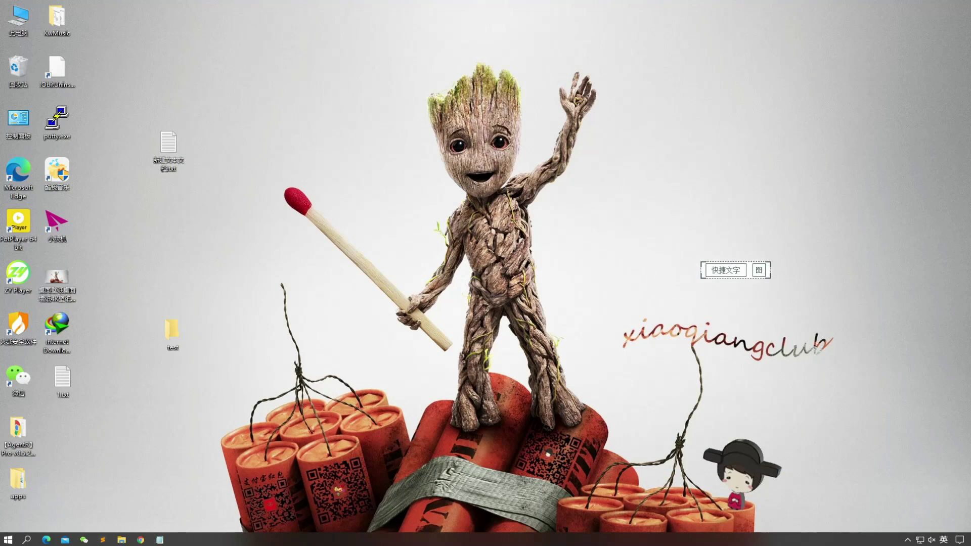